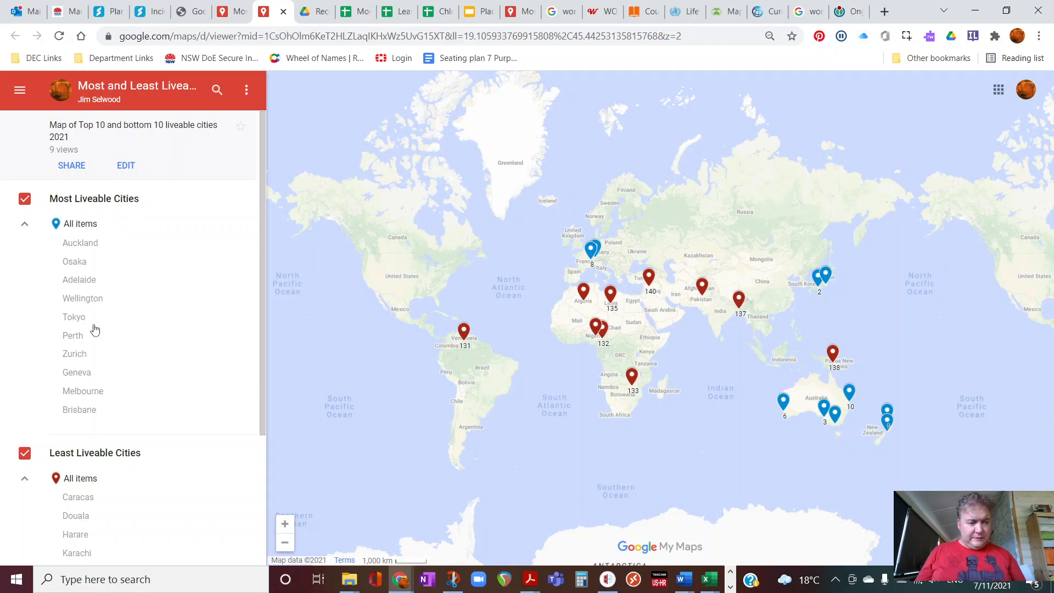
- Examine the finished map's Most and Least Liveable Cities layers and the place details for Brisbane and Harare
{"action": "scroll", "coordinate": [81, 354], "scroll_direction": "down", "scroll_amount": 3}
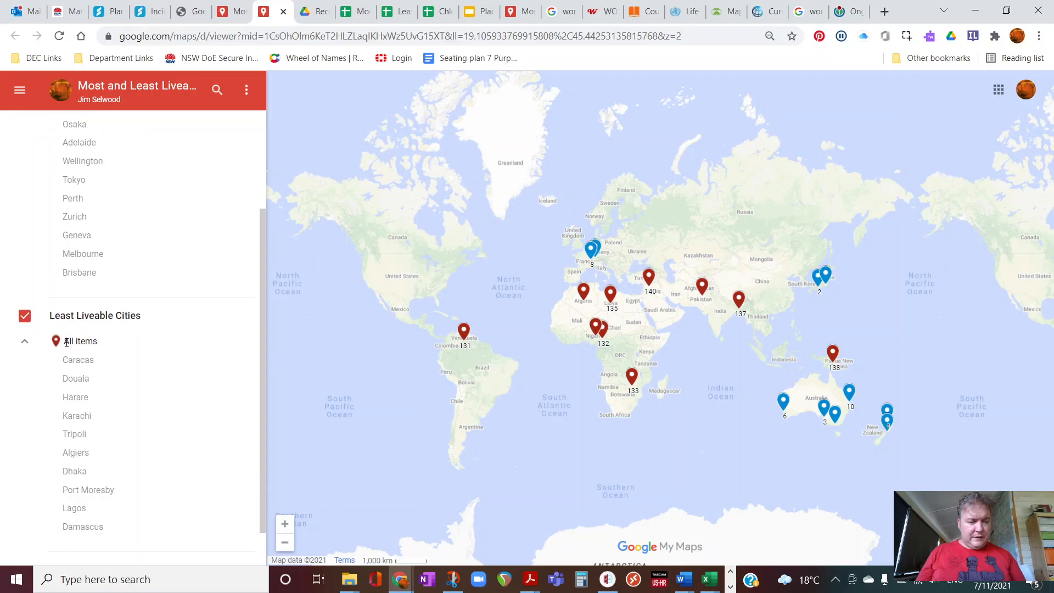
{"action": "scroll", "coordinate": [92, 366], "scroll_direction": "down", "scroll_amount": 1}
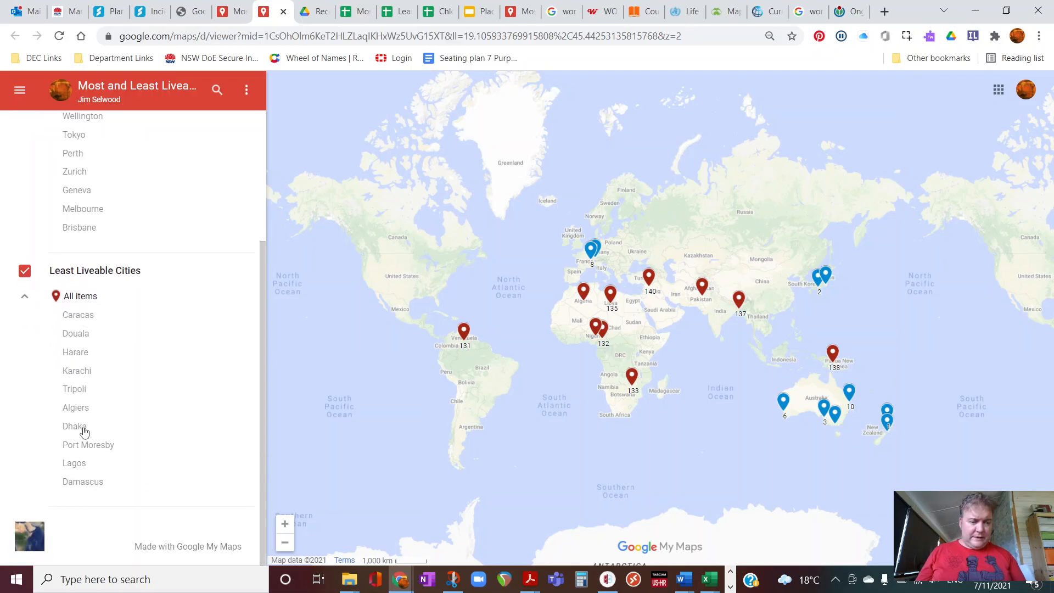
{"action": "scroll", "coordinate": [85, 412], "scroll_direction": "up", "scroll_amount": 1}
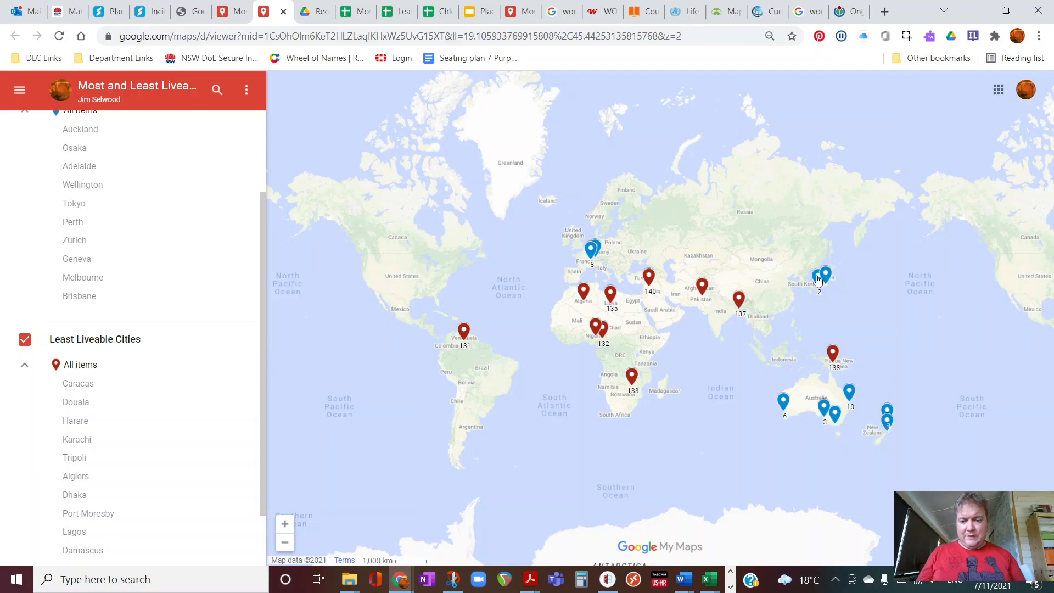
{"action": "scroll", "coordinate": [165, 297], "scroll_direction": "up", "scroll_amount": 2}
{"action": "scroll", "coordinate": [186, 340], "scroll_direction": "down", "scroll_amount": 2}
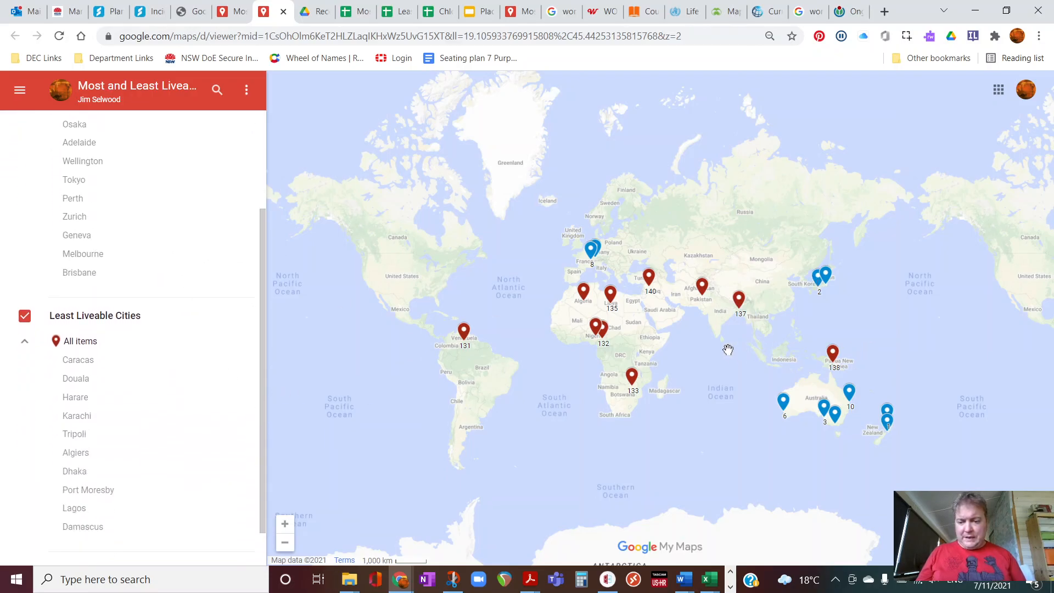
{"action": "left_click", "coordinate": [850, 391]}
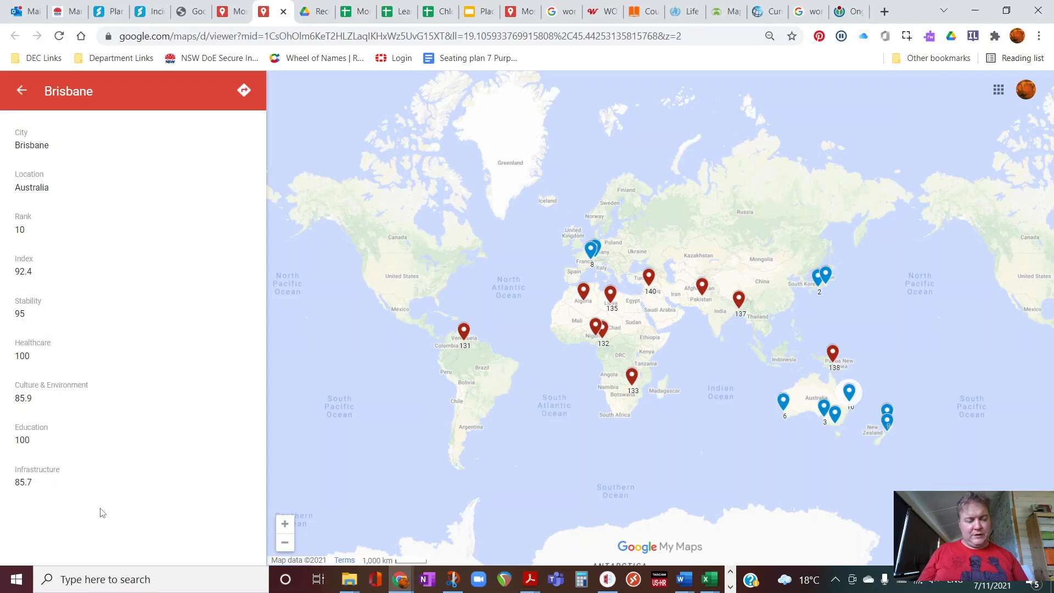
{"action": "left_click", "coordinate": [632, 379]}
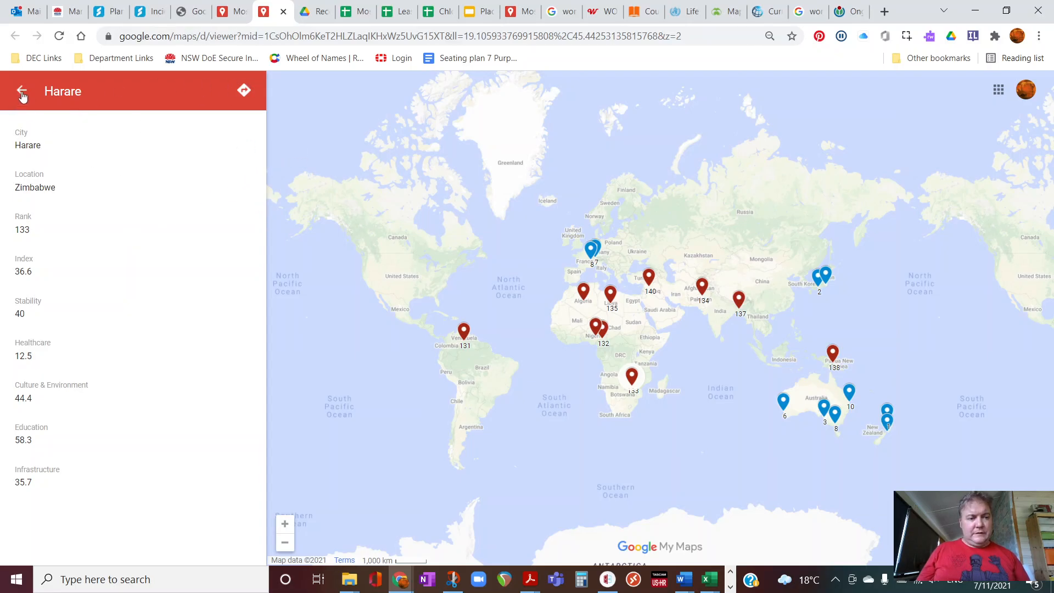
- Open My Maps from the NSW Education G Suite apps page
{"action": "left_click", "coordinate": [192, 16]}
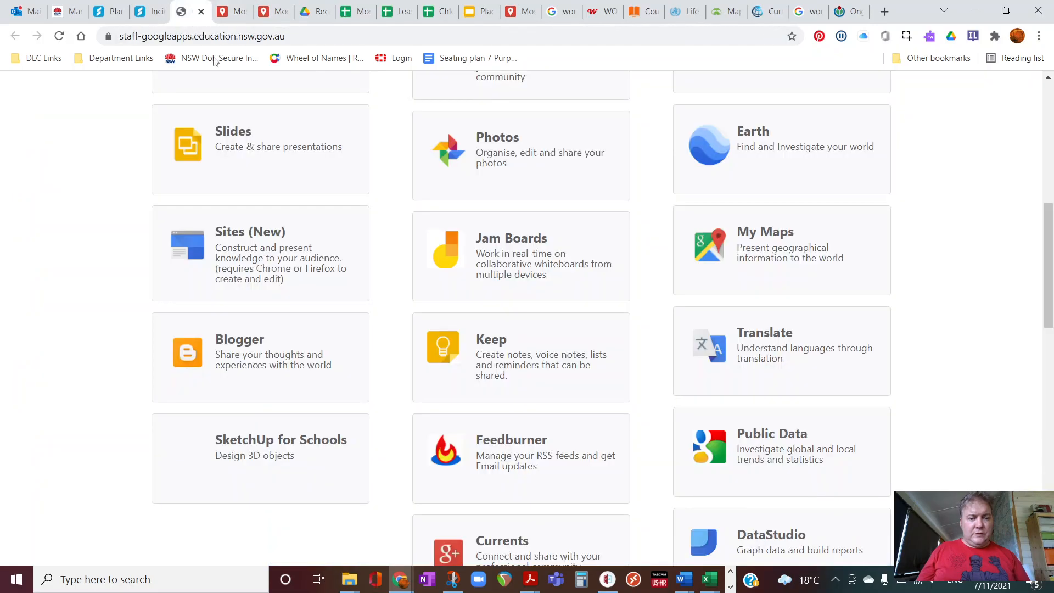
{"action": "scroll", "coordinate": [362, 308], "scroll_direction": "up", "scroll_amount": 8}
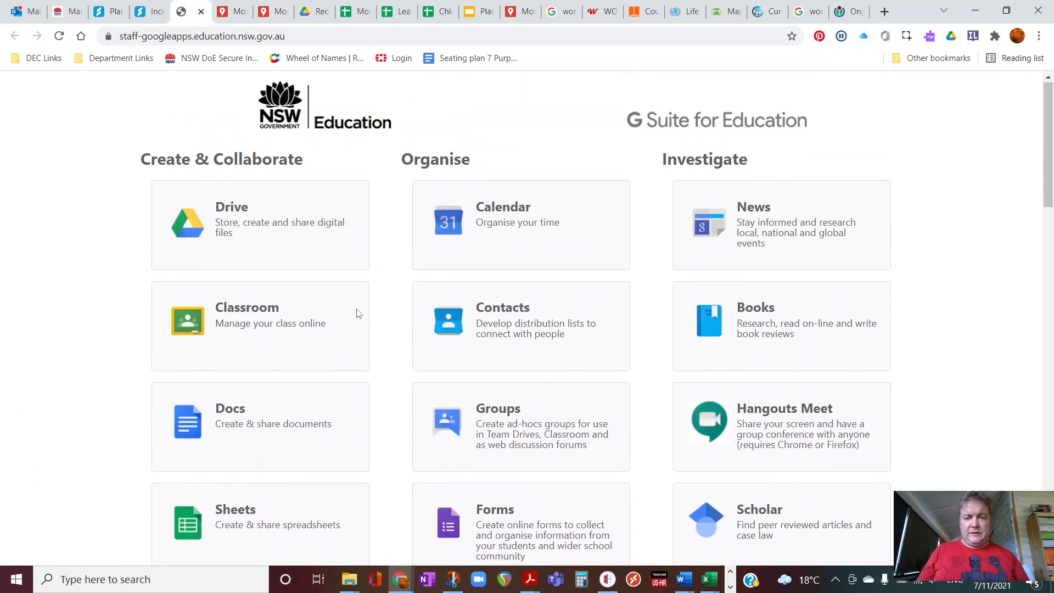
{"action": "scroll", "coordinate": [401, 272], "scroll_direction": "down", "scroll_amount": 2}
{"action": "scroll", "coordinate": [340, 260], "scroll_direction": "up", "scroll_amount": 3}
{"action": "scroll", "coordinate": [371, 263], "scroll_direction": "down", "scroll_amount": 6}
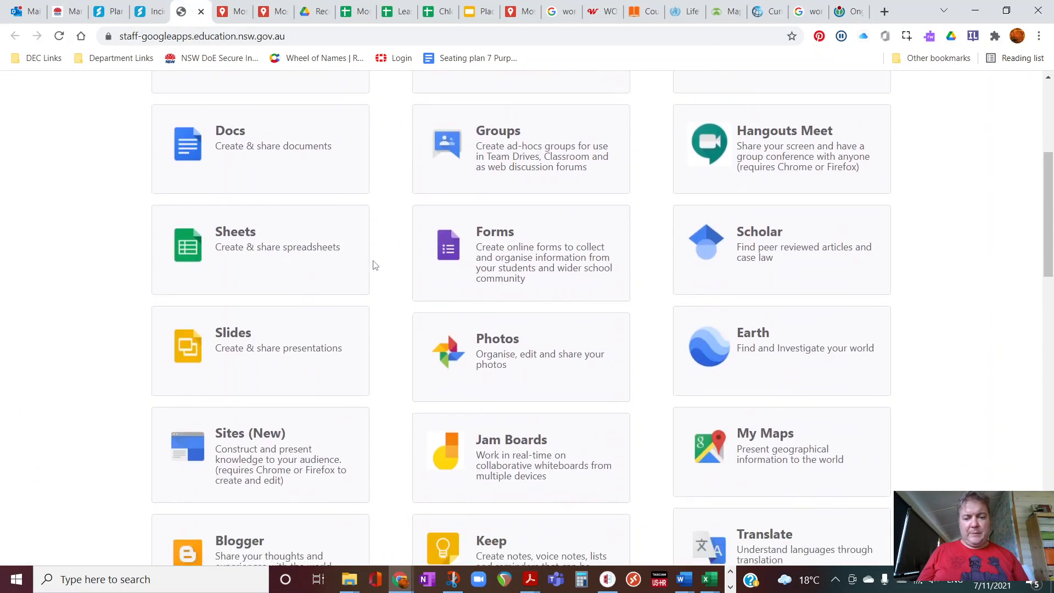
{"action": "scroll", "coordinate": [675, 250], "scroll_direction": "down", "scroll_amount": 3}
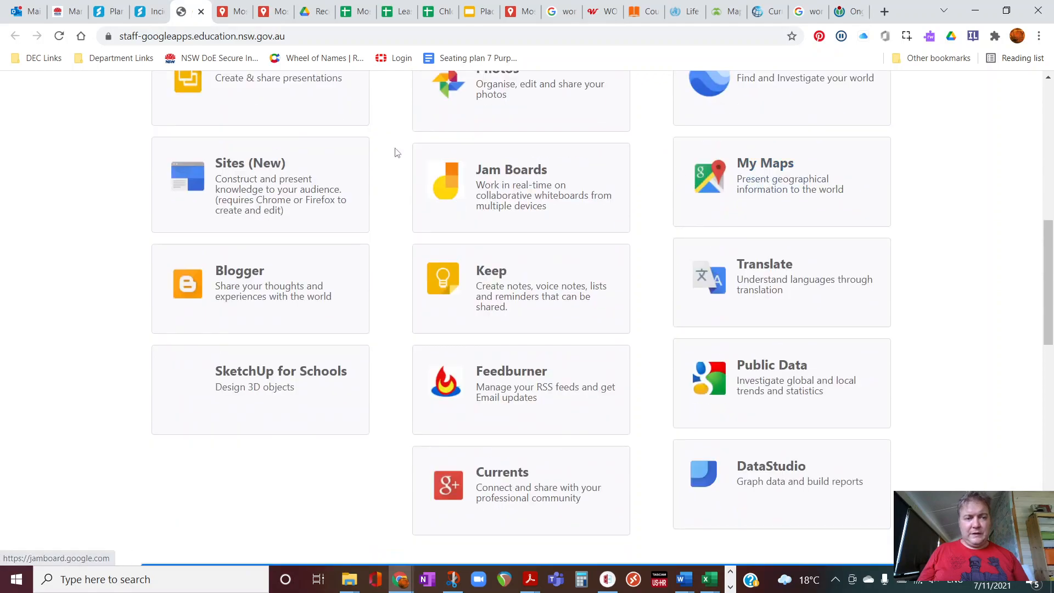
{"action": "scroll", "coordinate": [743, 196], "scroll_direction": "up", "scroll_amount": 1}
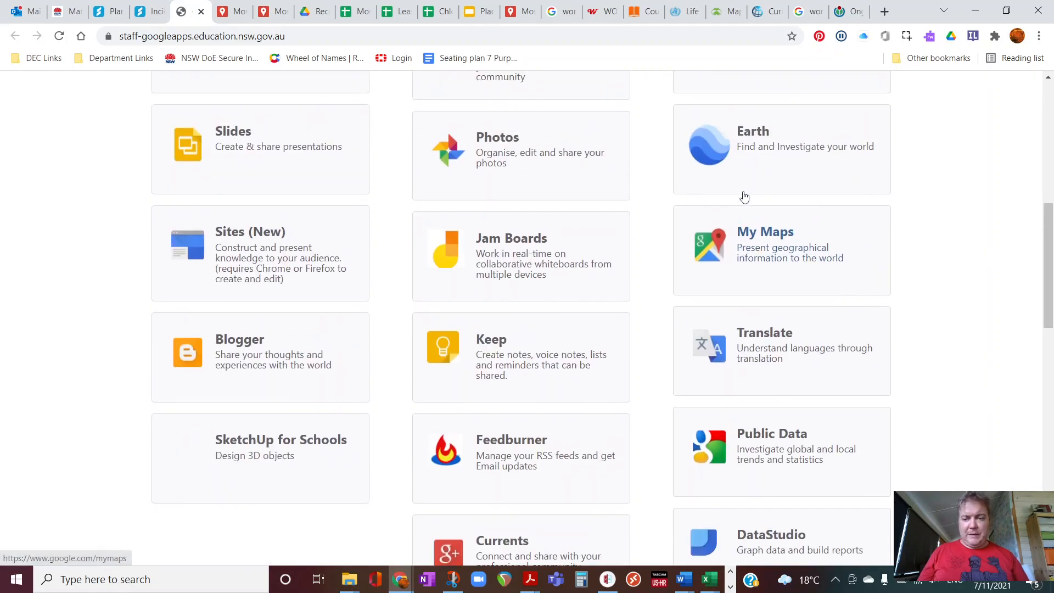
{"action": "left_click", "coordinate": [761, 250]}
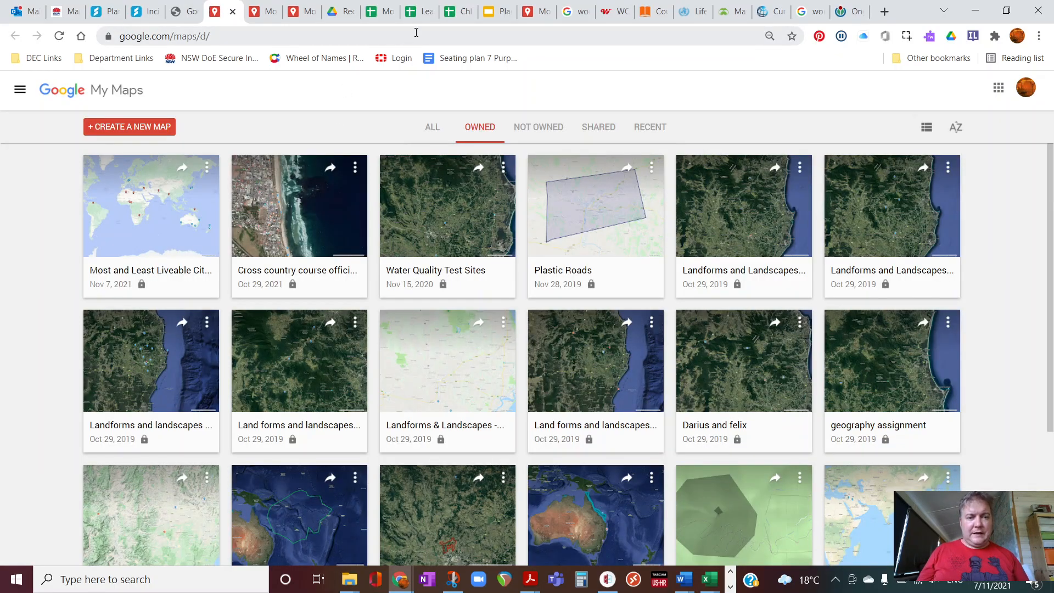
- Examine the Most Liveable Cities and Least Liveable Cities spreadsheets, checking the full table from City to Infrastructure in the first one
{"action": "mouse_move", "coordinate": [384, 21]}
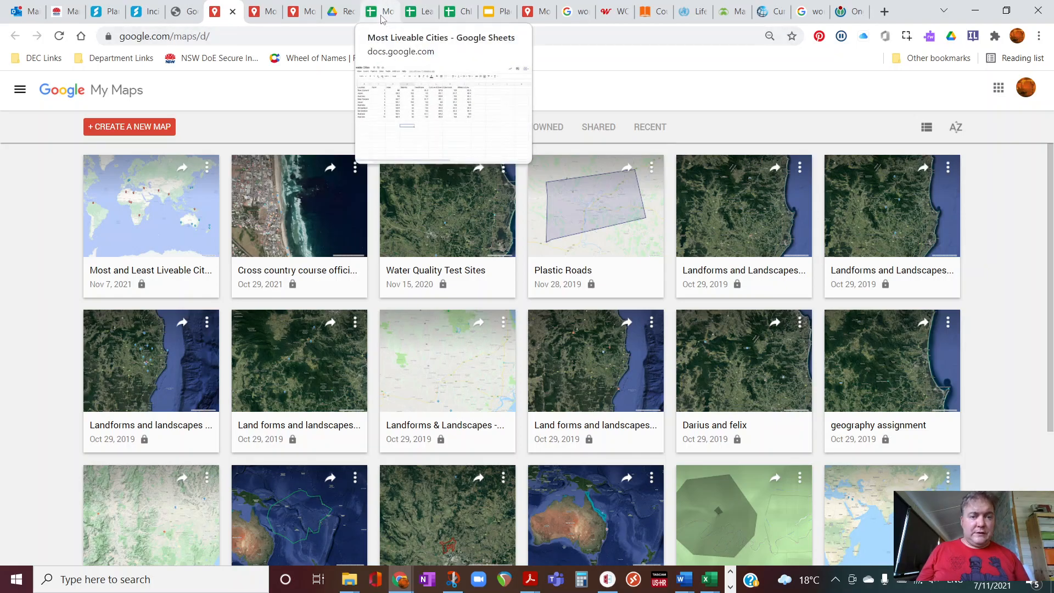
{"action": "left_click", "coordinate": [384, 20]}
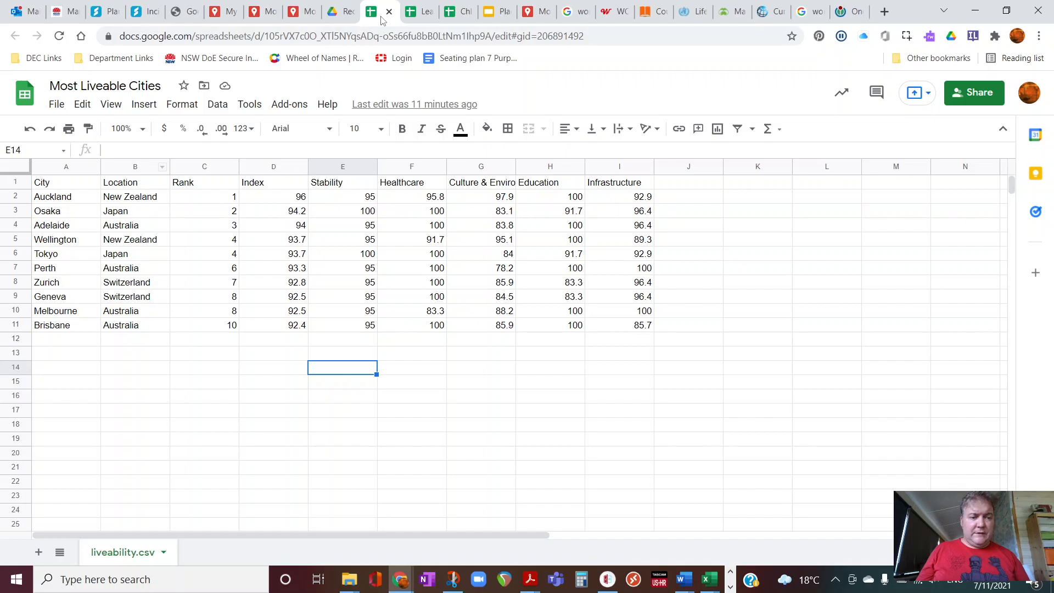
{"action": "left_click", "coordinate": [422, 16]}
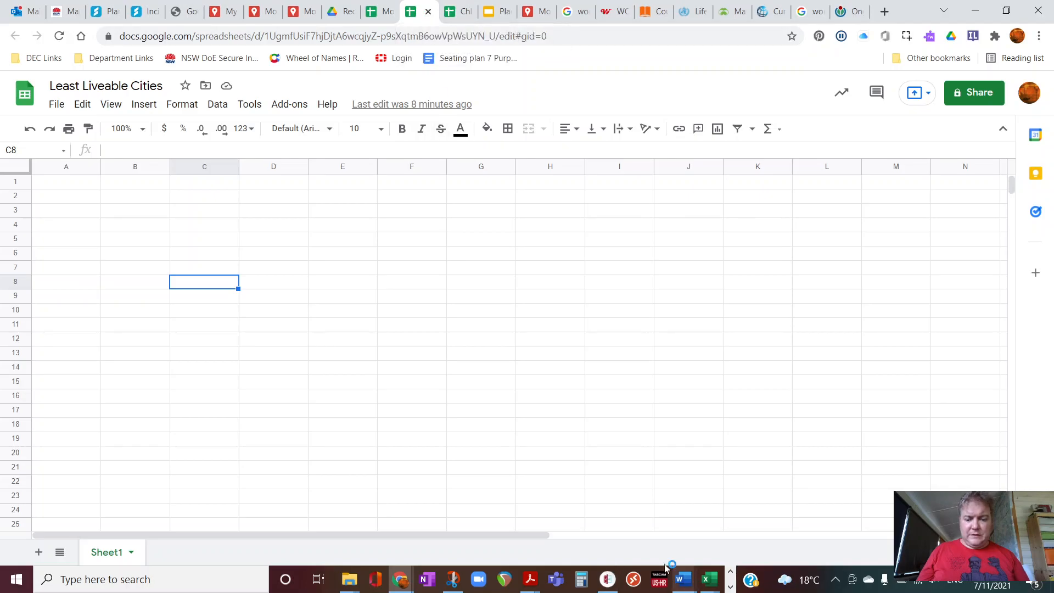
{"action": "left_click", "coordinate": [708, 587]}
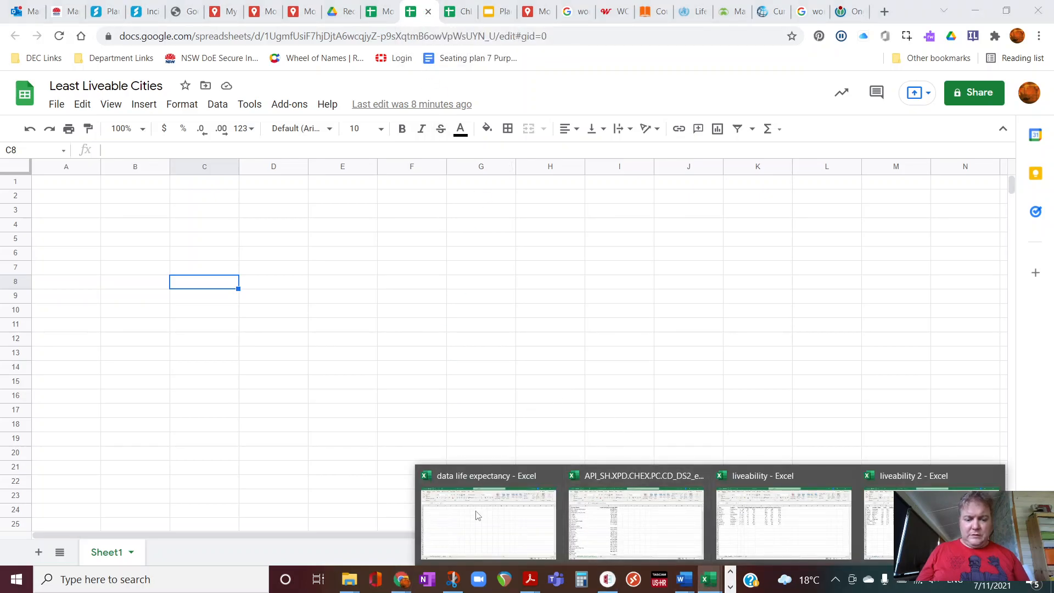
{"action": "left_click", "coordinate": [376, 17]}
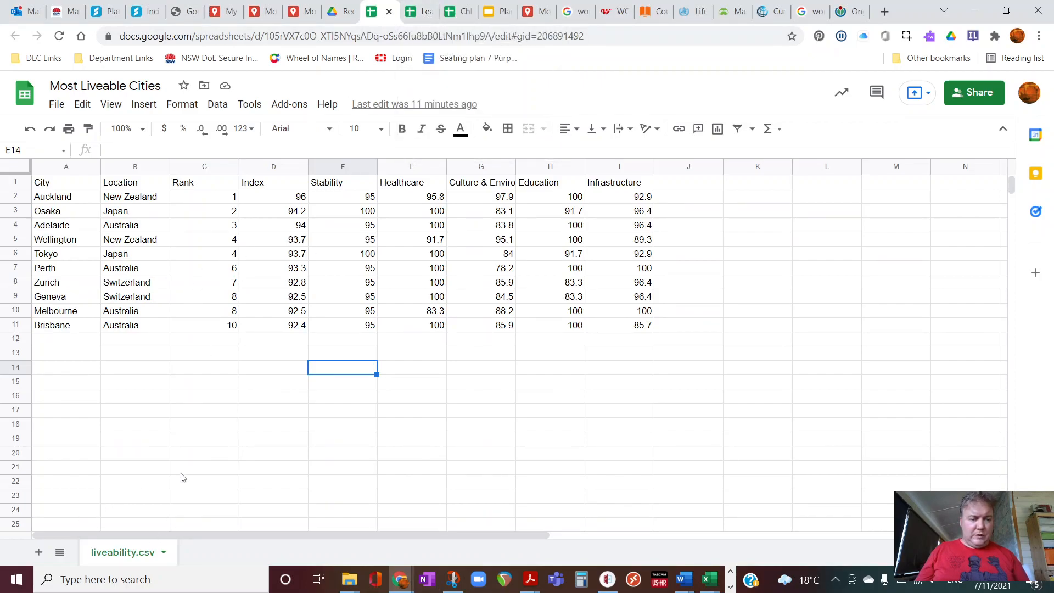
{"action": "left_click_drag", "start_coordinate": [57, 185], "coordinate": [647, 325]}
{"action": "left_click", "coordinate": [446, 341]}
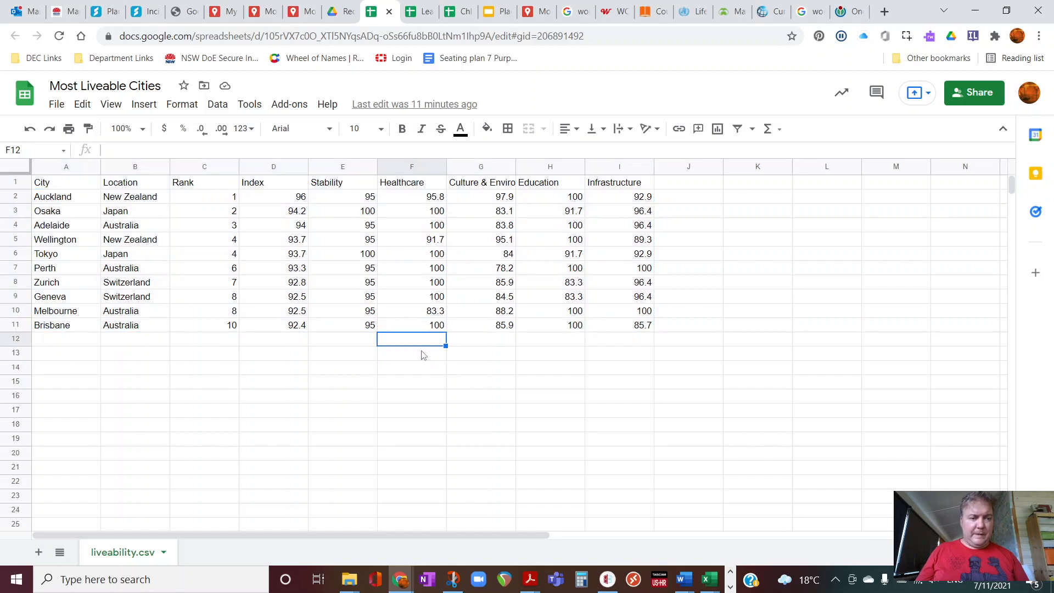
- Create a new map in My Maps and title it "Most and Least Liveable Cities 2021"
{"action": "left_click", "coordinate": [226, 12]}
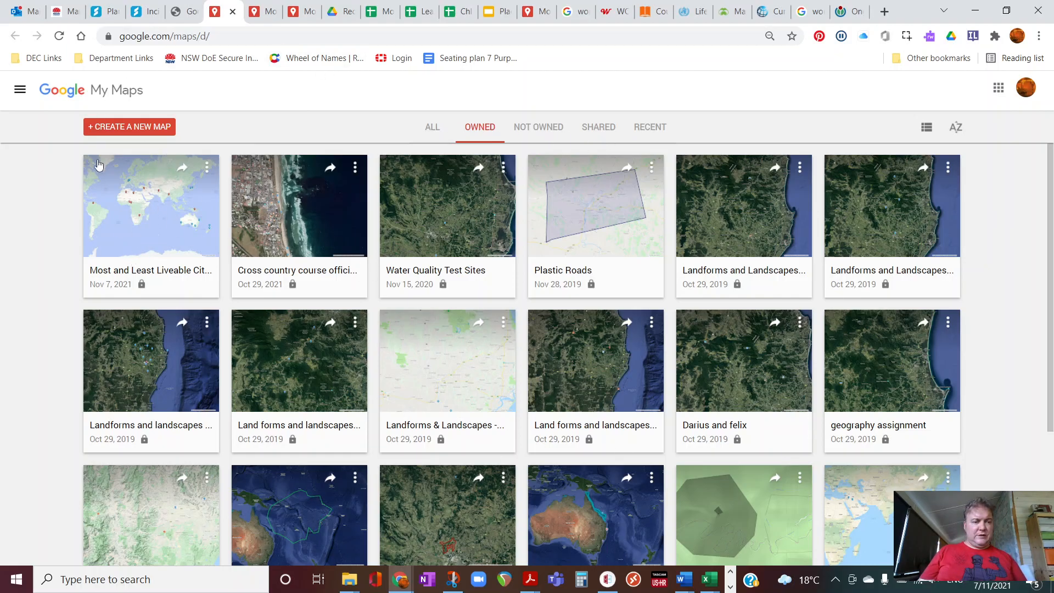
{"action": "left_click", "coordinate": [140, 129]}
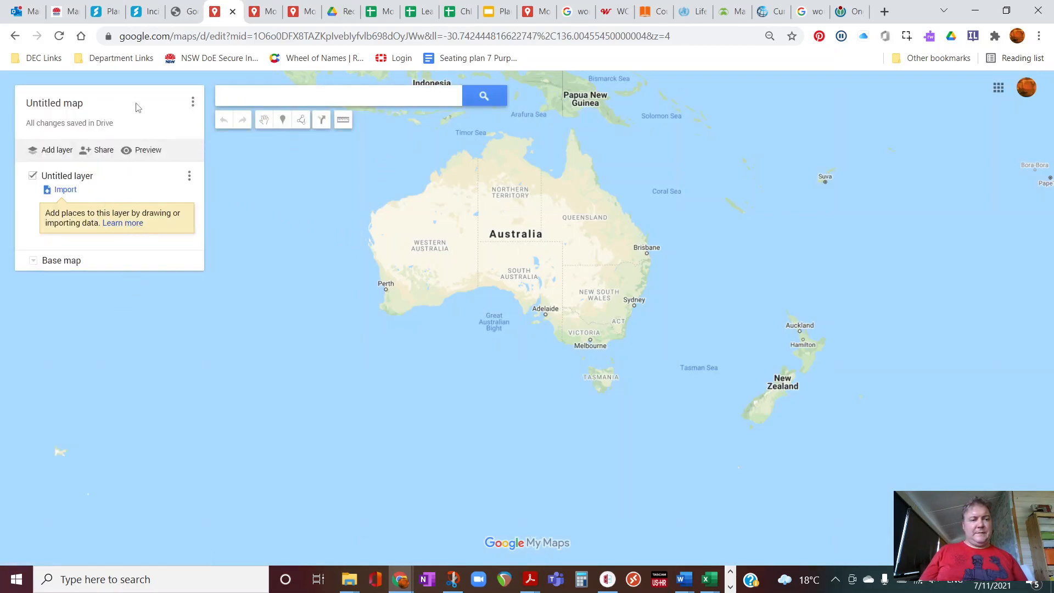
{"action": "left_click", "coordinate": [192, 103]}
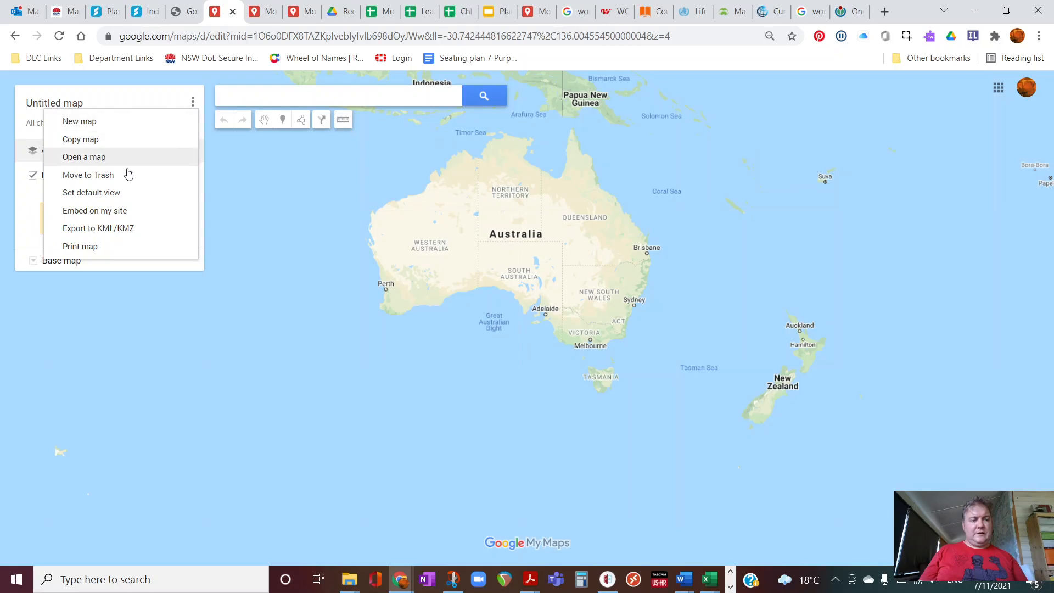
{"action": "left_click", "coordinate": [54, 103]}
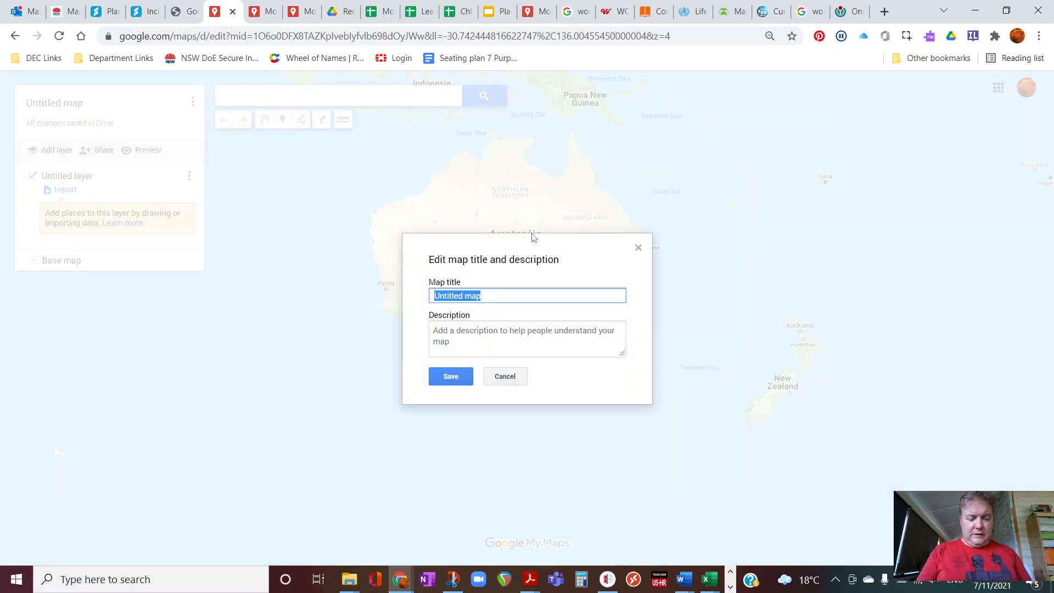
{"action": "type", "text": "Most and Least Liveable Cities"}
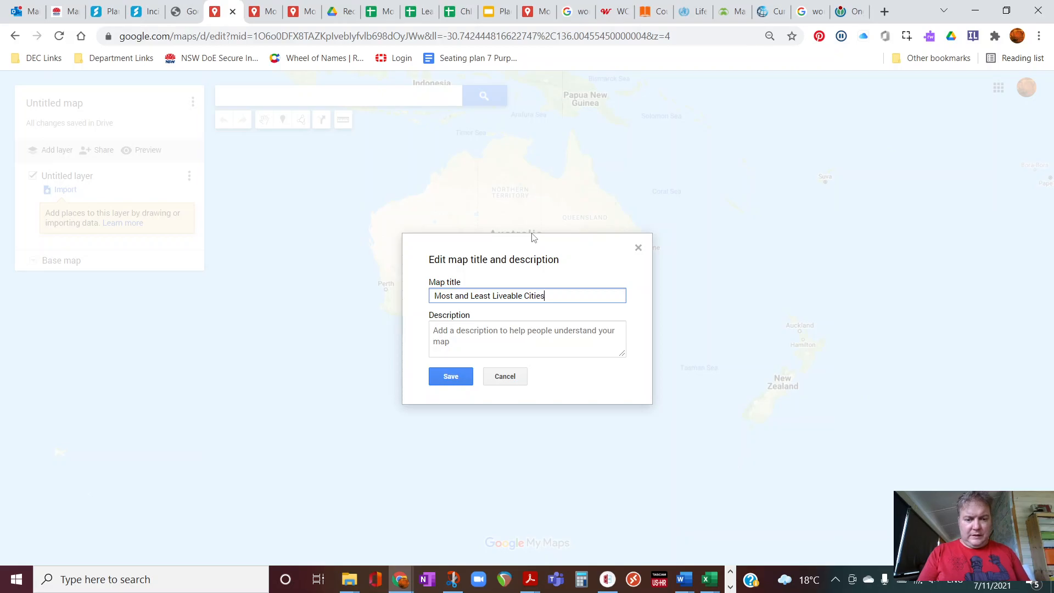
{"action": "type", "text": "1"}
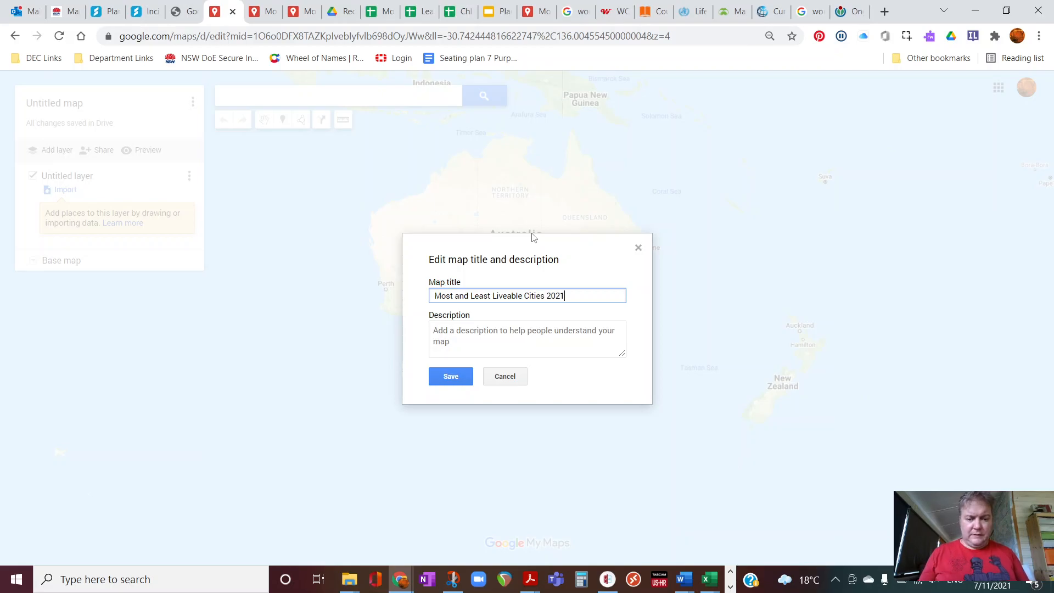
{"action": "left_click", "coordinate": [449, 377]}
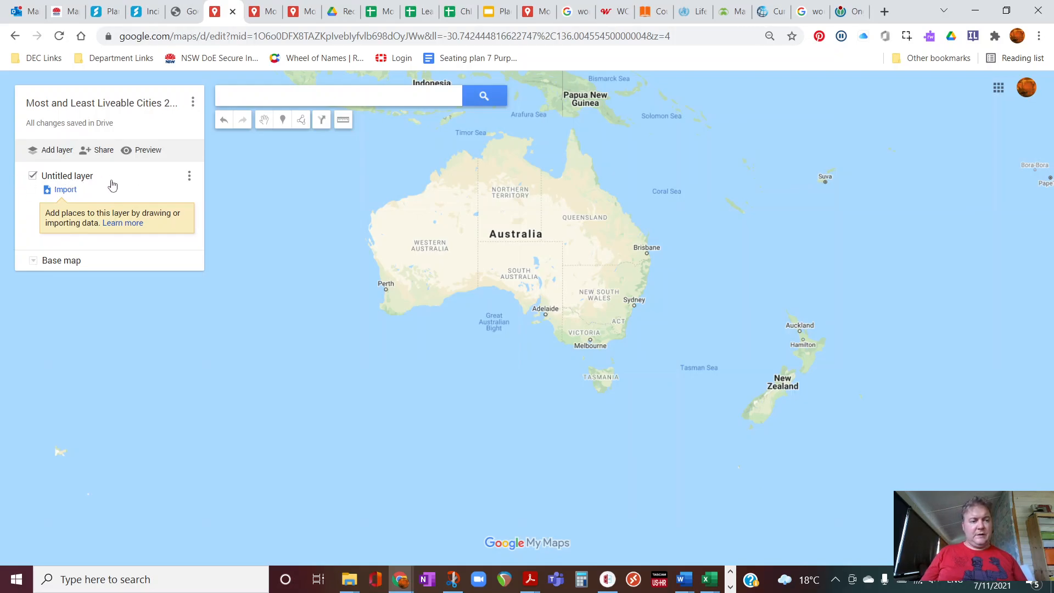
- Rename the untitled layer as "Most Liveable Cities"
{"action": "left_click", "coordinate": [81, 178]}
{"action": "type", "text": "Most Liveabl"}
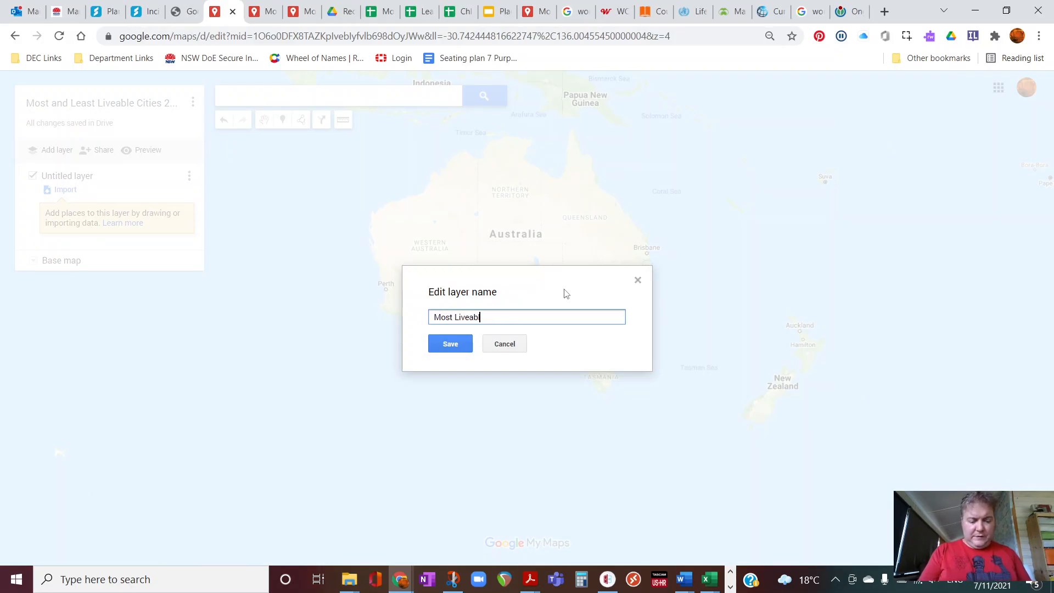
{"action": "left_click", "coordinate": [454, 340]}
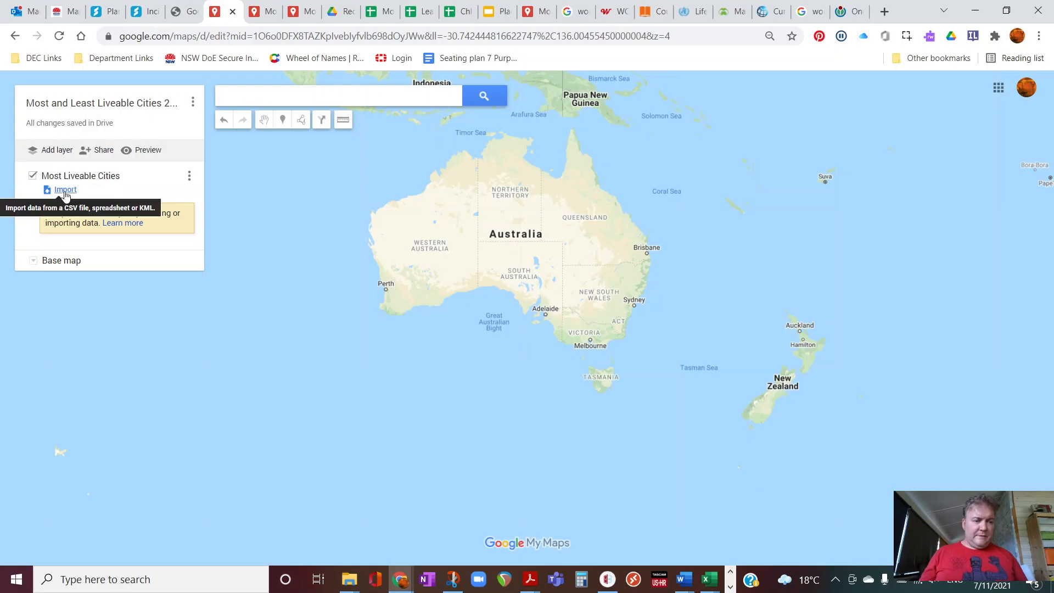
- Choose the recent Google Drive spreadsheet Most Liveable Cities as the import file for the Most Liveable Cities layer
{"action": "left_click", "coordinate": [66, 190]}
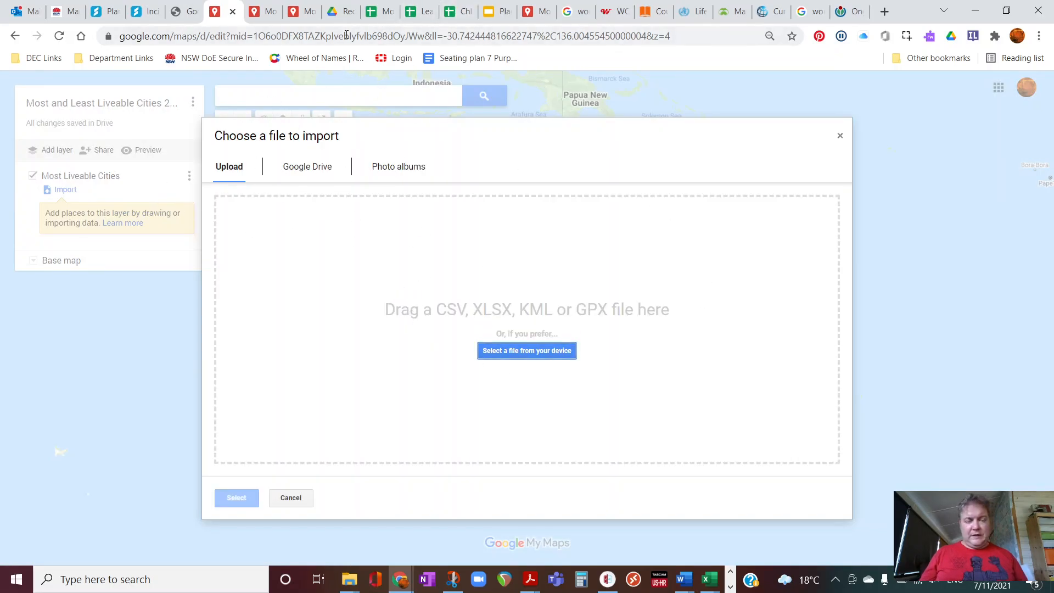
{"action": "left_click", "coordinate": [297, 168]}
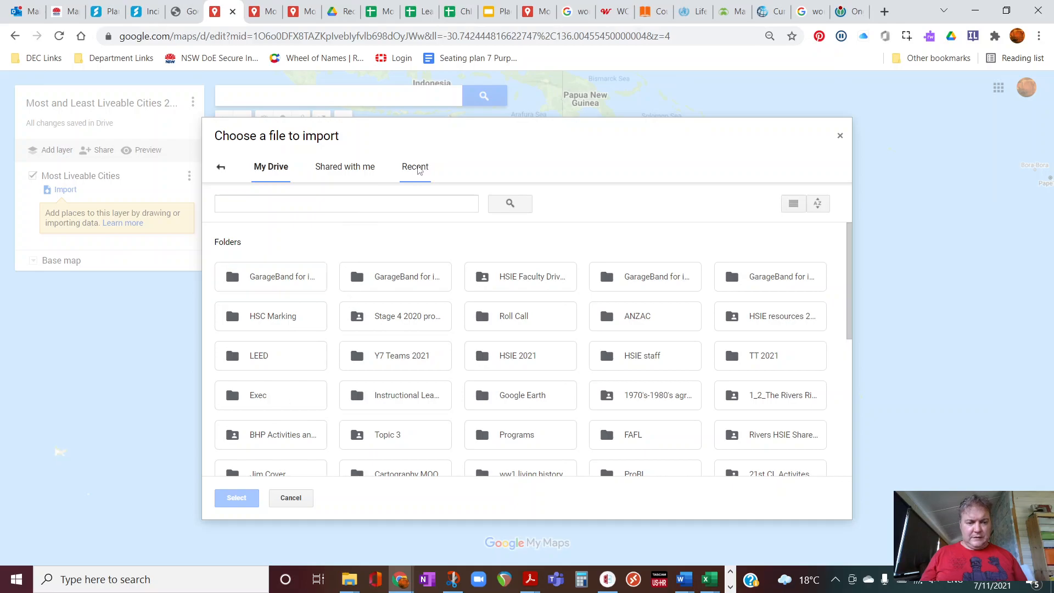
{"action": "left_click", "coordinate": [414, 167]}
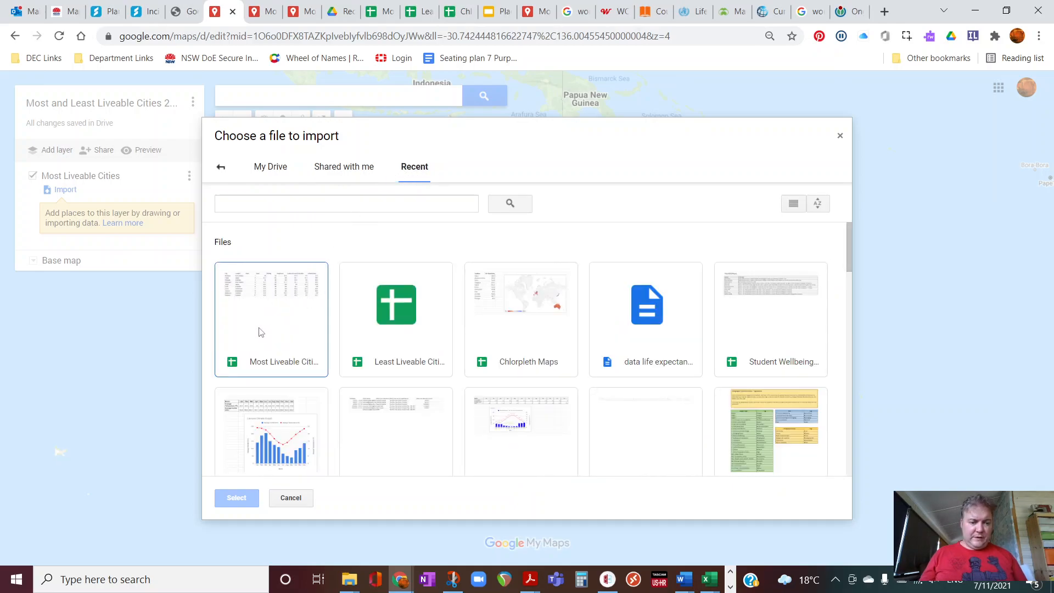
{"action": "left_click", "coordinate": [276, 324]}
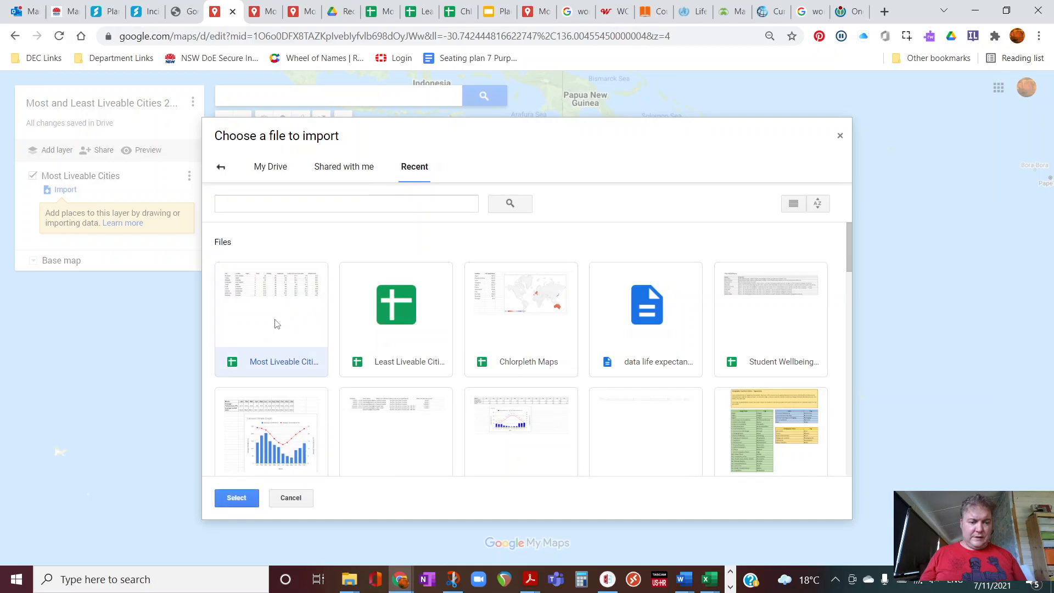
{"action": "left_click", "coordinate": [236, 498]}
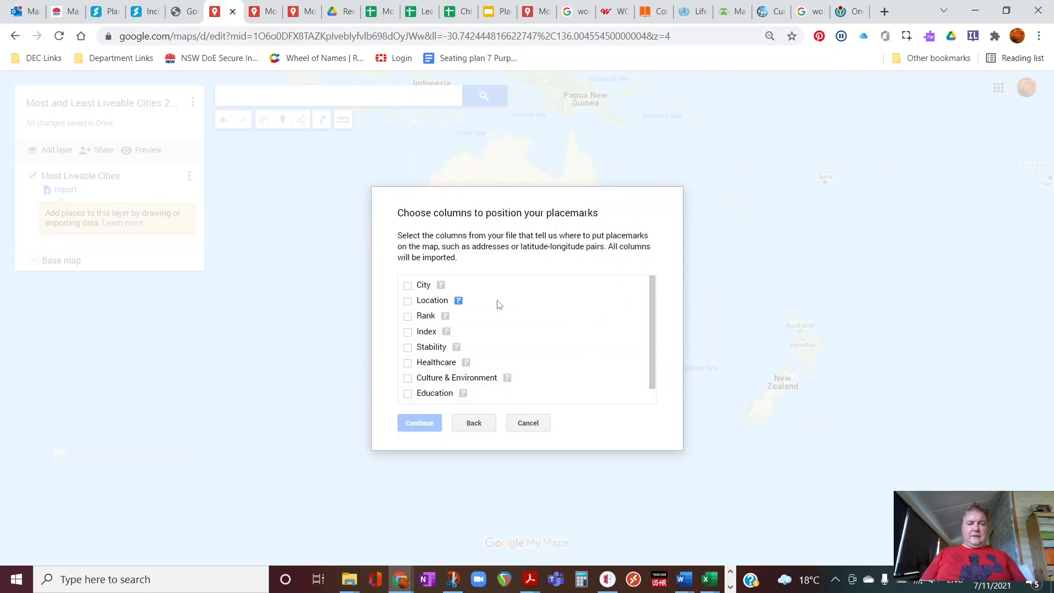
- Check the spreadsheet's City column and finish the import, positioning placemarks by City and titling markers by Rank
{"action": "scroll", "coordinate": [474, 313], "scroll_direction": "down", "scroll_amount": 1}
{"action": "scroll", "coordinate": [511, 297], "scroll_direction": "up", "scroll_amount": 1}
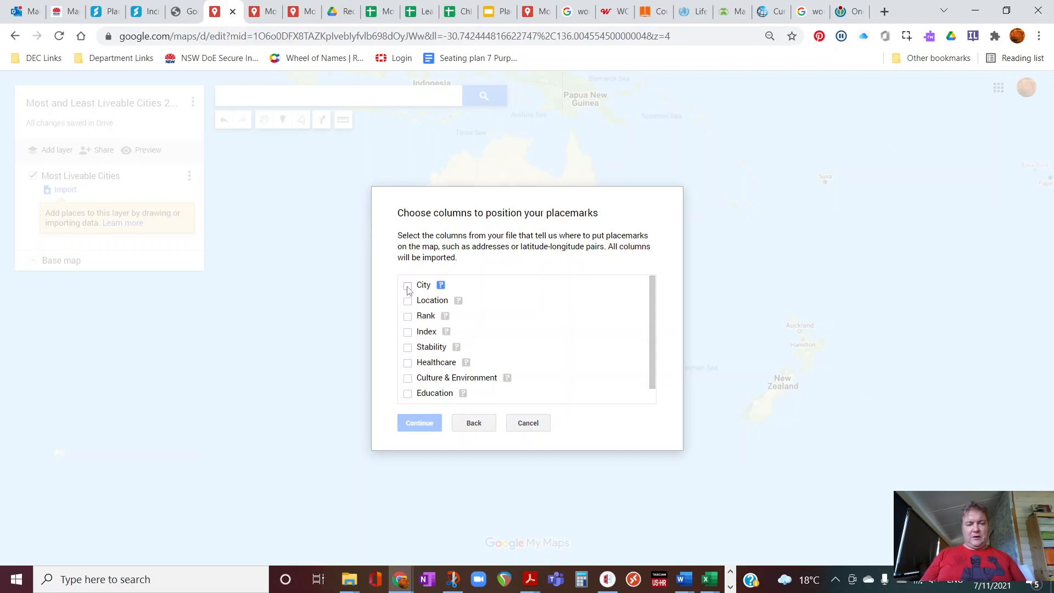
{"action": "left_click", "coordinate": [384, 15]}
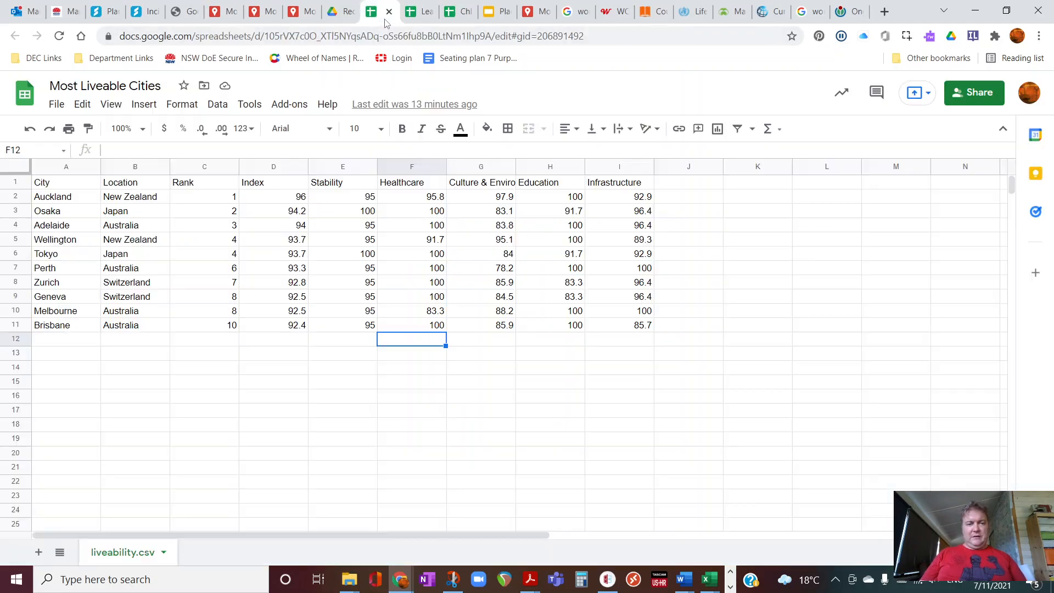
{"action": "left_click", "coordinate": [67, 166]}
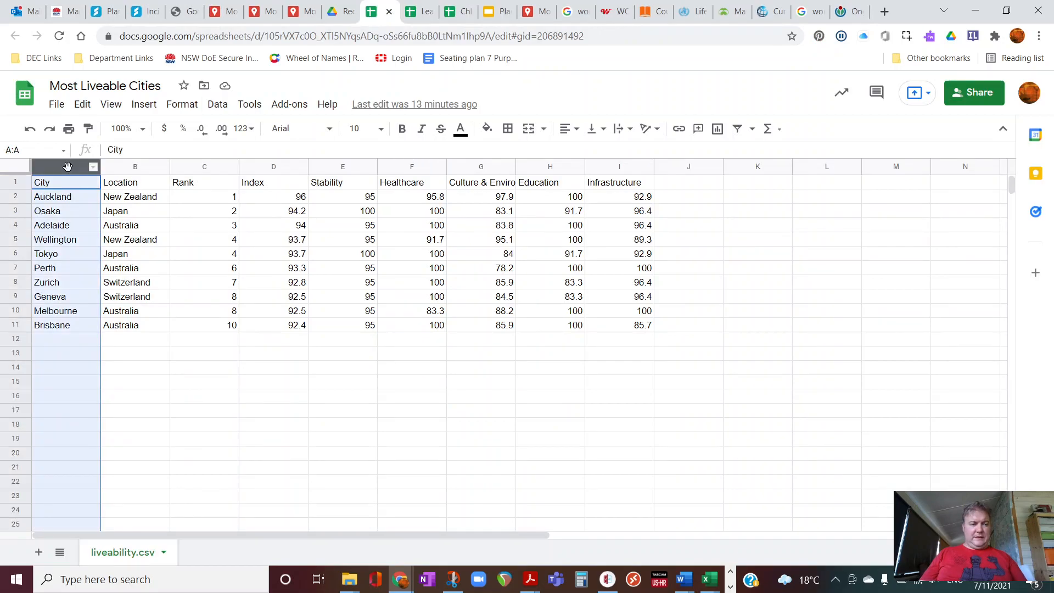
{"action": "left_click", "coordinate": [229, 20]}
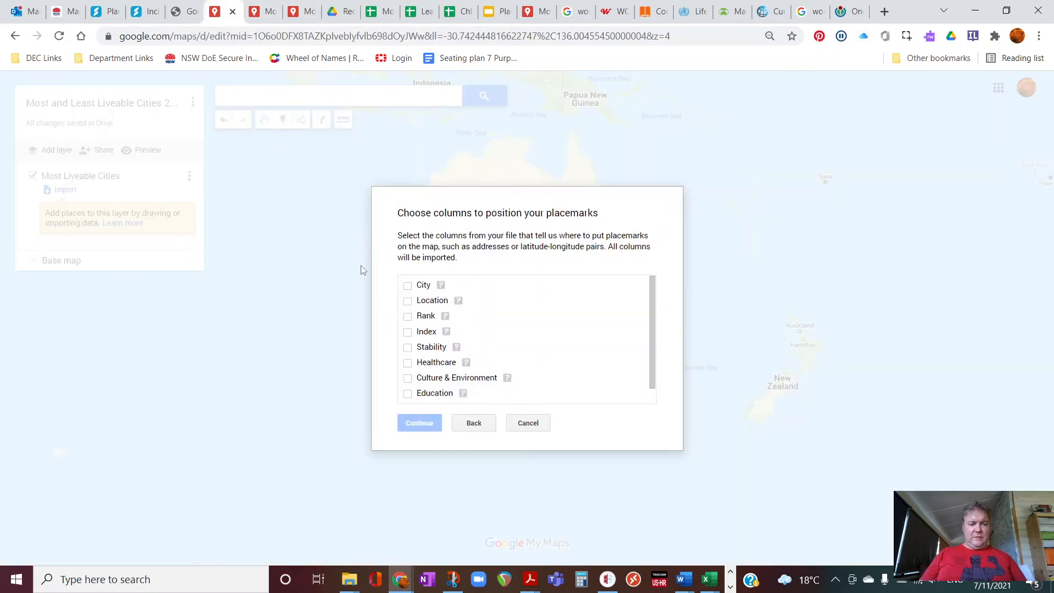
{"action": "left_click", "coordinate": [407, 286]}
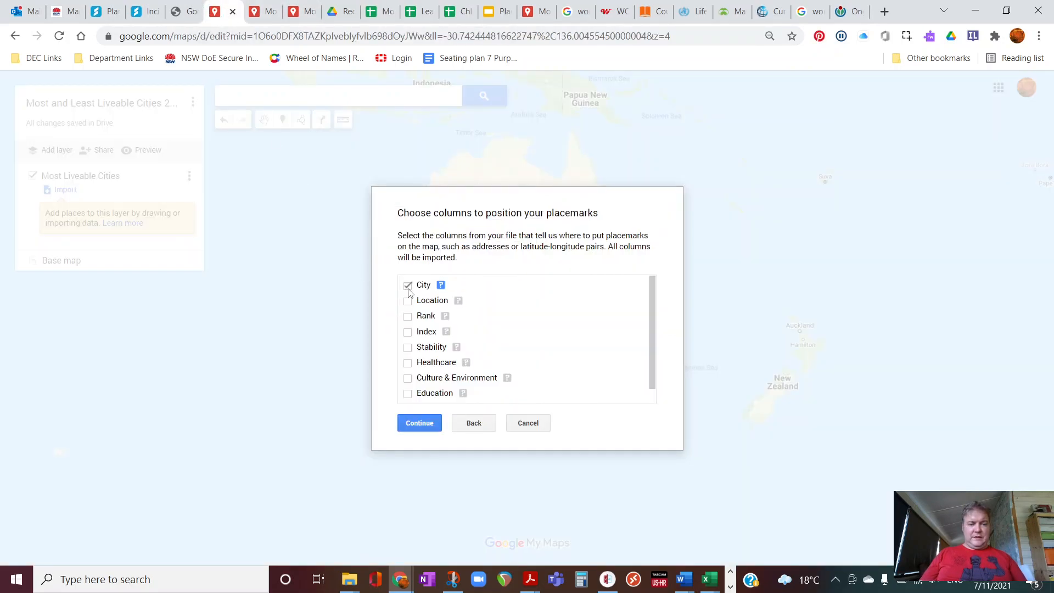
{"action": "left_click", "coordinate": [420, 423]}
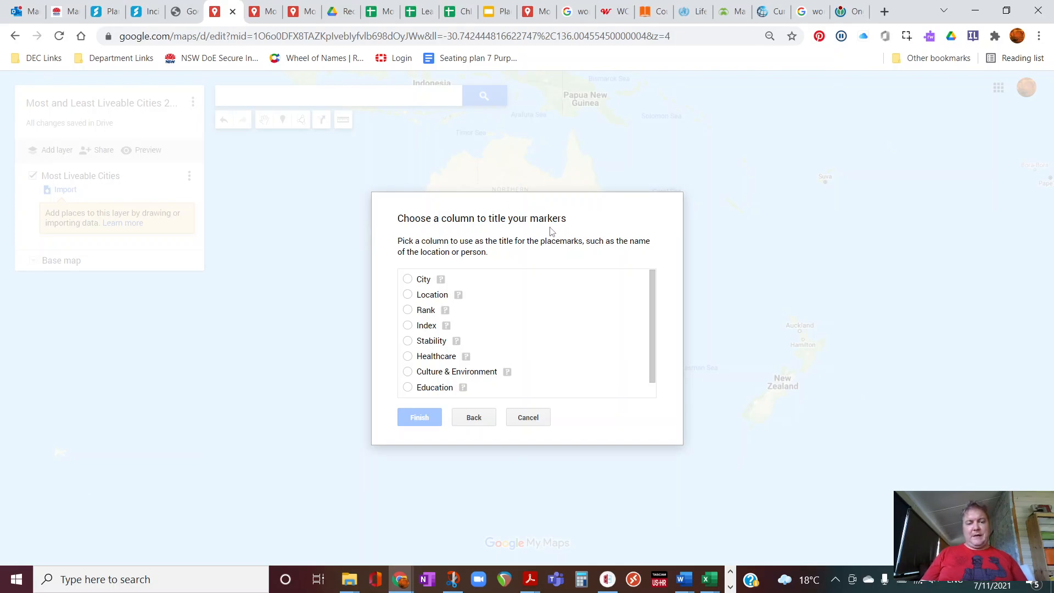
{"action": "left_click", "coordinate": [408, 311]}
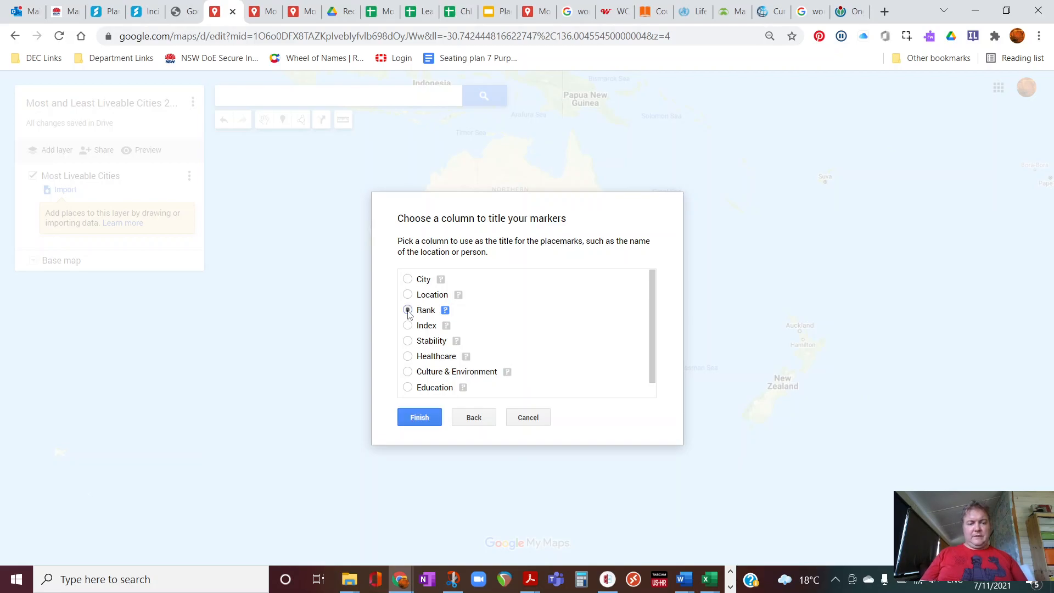
{"action": "left_click", "coordinate": [419, 417]}
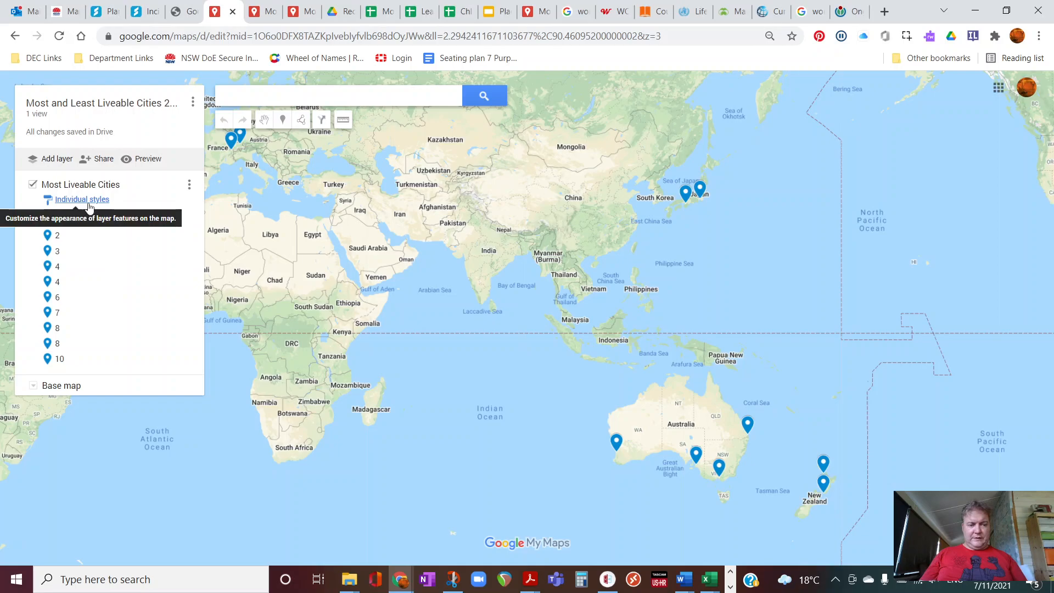
- Style the Most Liveable Cities layer with Uniform style and label its places by Rank
{"action": "left_click_drag", "start_coordinate": [333, 303], "coordinate": [466, 307]}
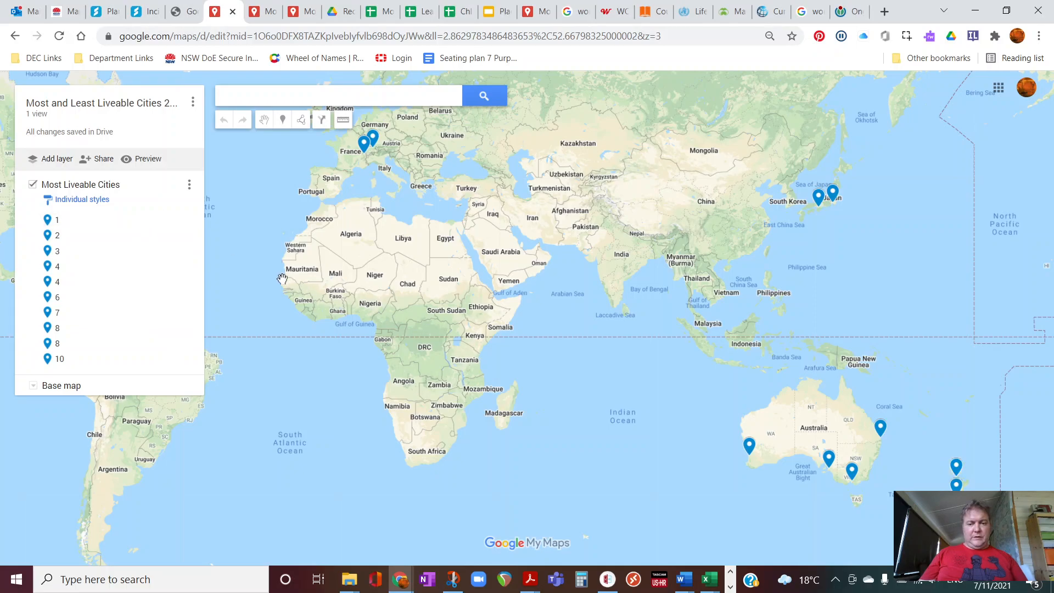
{"action": "left_click", "coordinate": [90, 201]}
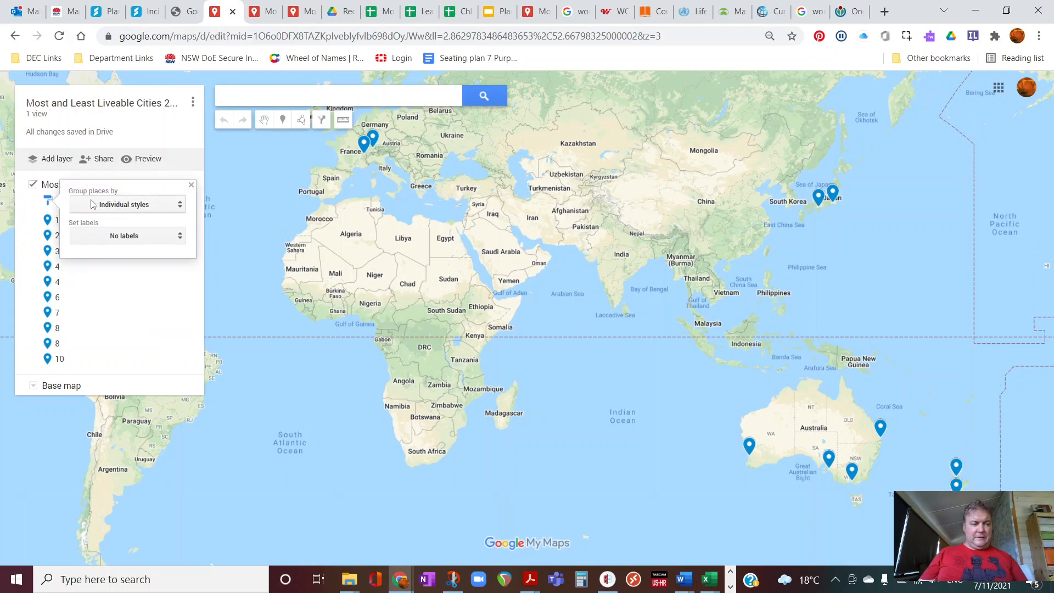
{"action": "left_click", "coordinate": [124, 209]}
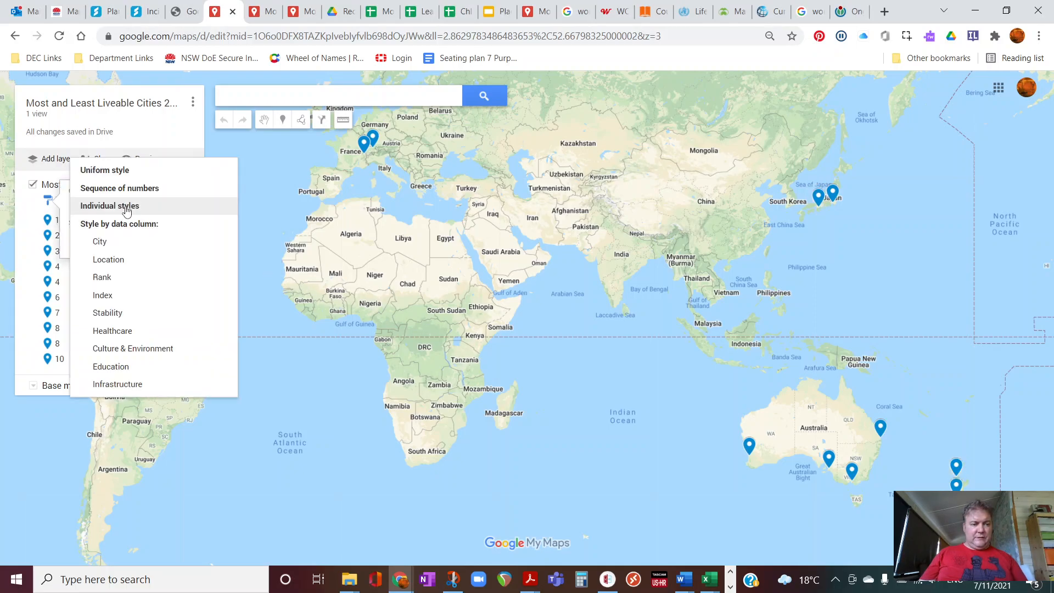
{"action": "left_click", "coordinate": [130, 171]}
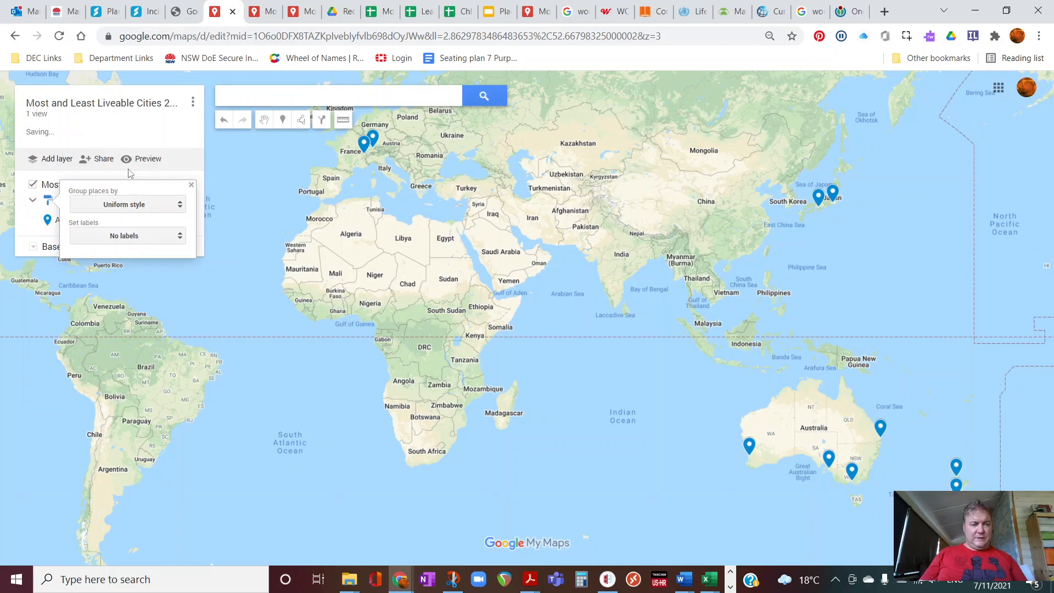
{"action": "left_click", "coordinate": [126, 237]}
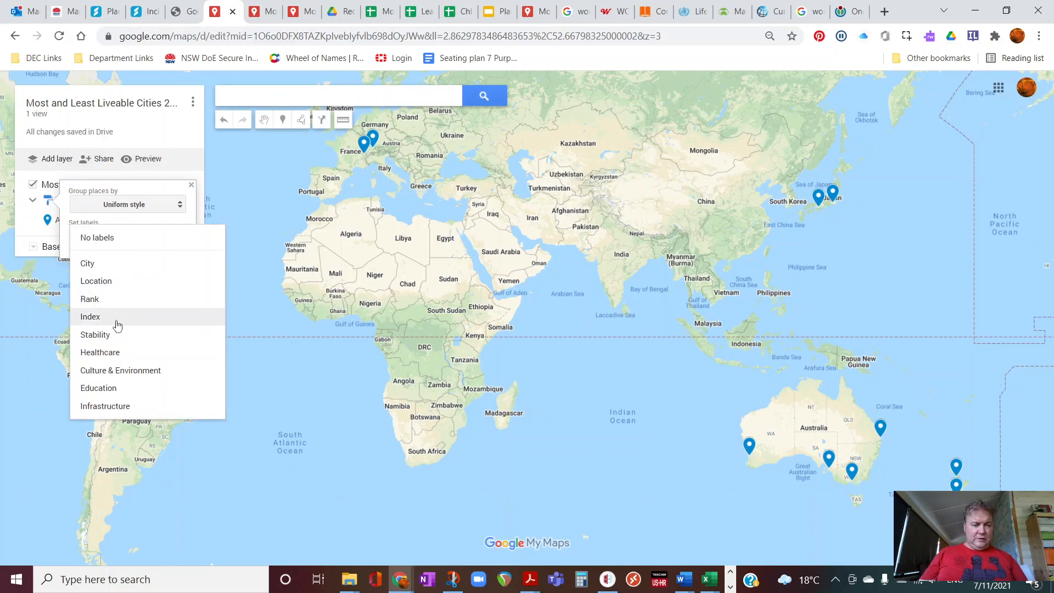
{"action": "left_click", "coordinate": [100, 299]}
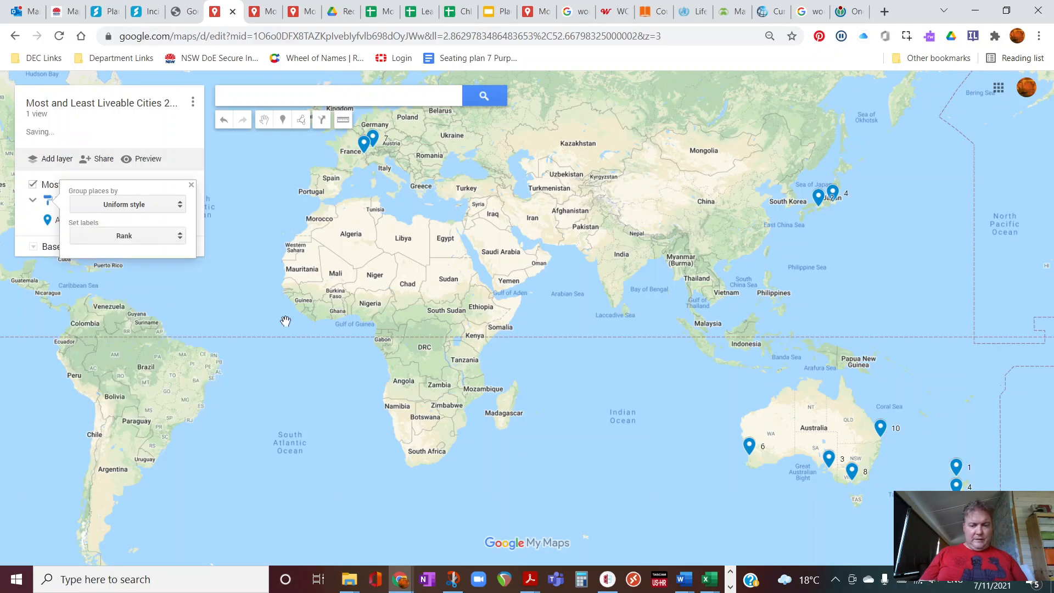
- Examine the rank-labelled markers across Australia, New Zealand, Japan, Europe and the Americas
{"action": "left_click_drag", "start_coordinate": [591, 414], "coordinate": [549, 407]}
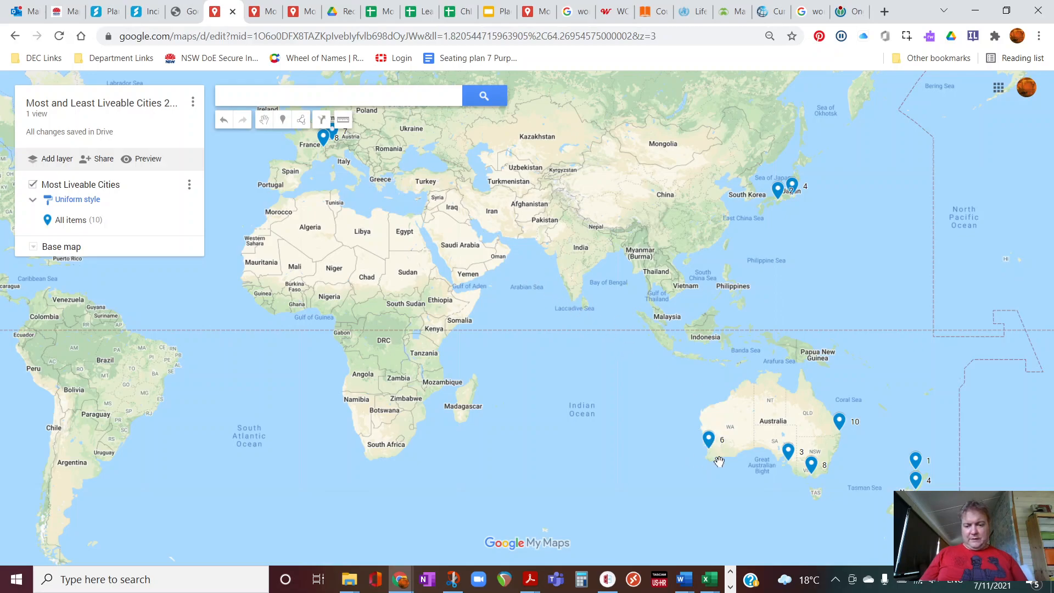
{"action": "scroll", "coordinate": [717, 460], "scroll_direction": "up", "scroll_amount": 3}
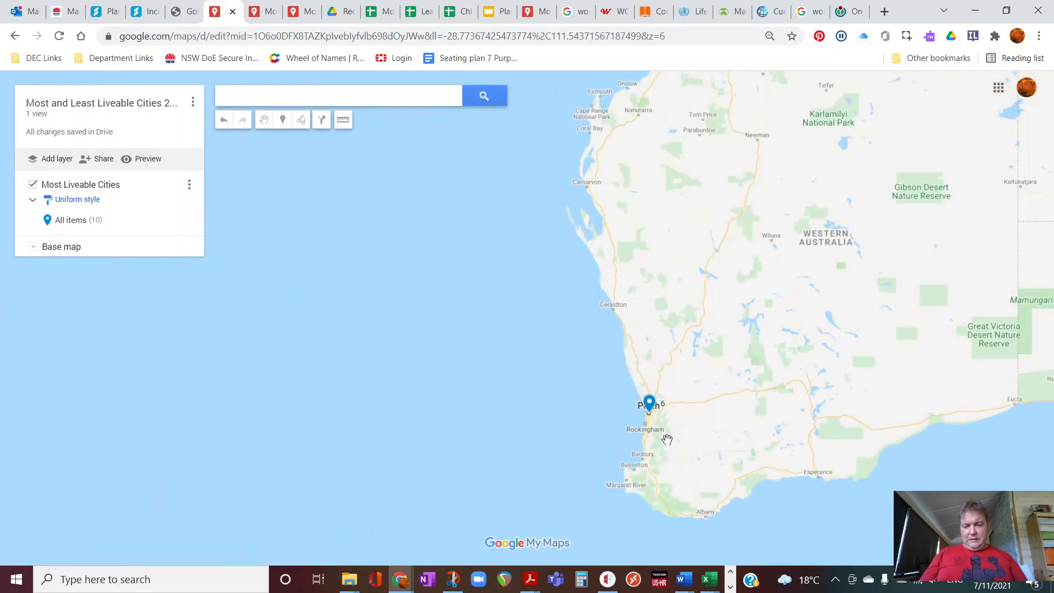
{"action": "left_click_drag", "start_coordinate": [666, 438], "coordinate": [666, 352]}
{"action": "scroll", "coordinate": [666, 329], "scroll_direction": "down", "scroll_amount": 2}
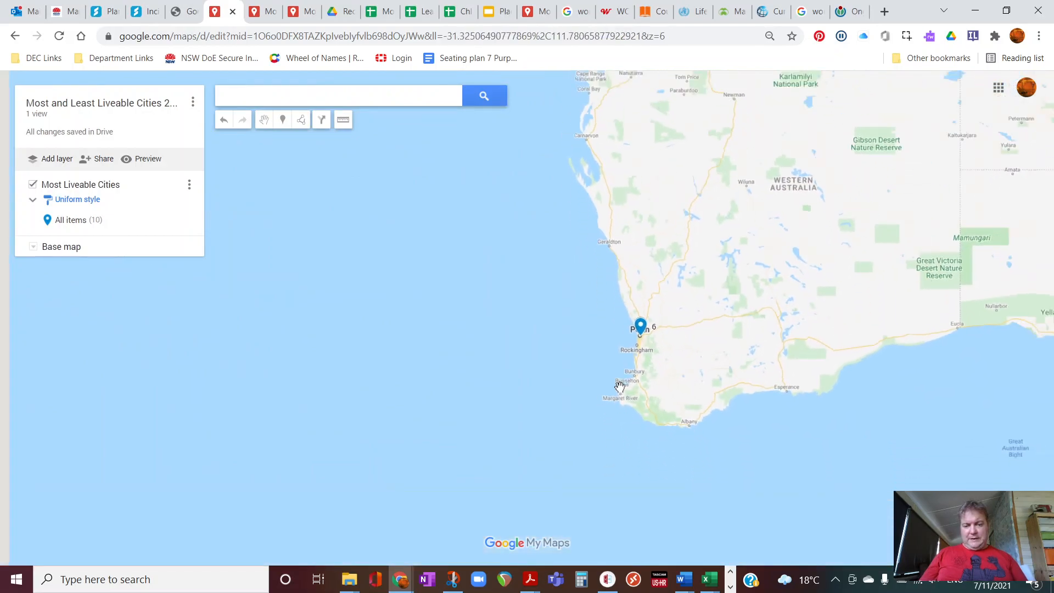
{"action": "scroll", "coordinate": [595, 334], "scroll_direction": "down", "scroll_amount": 1}
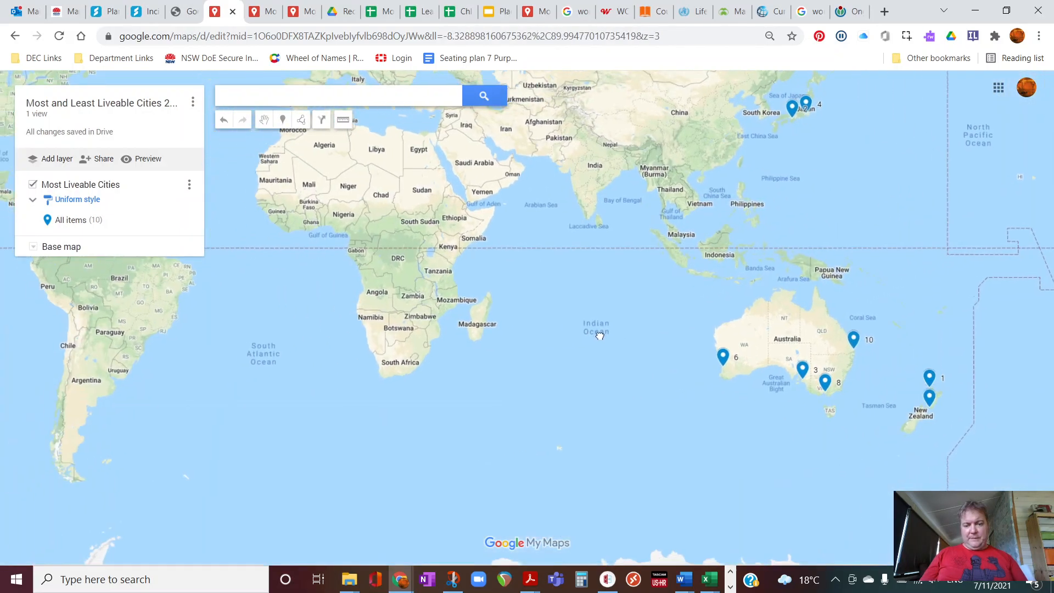
{"action": "left_click_drag", "start_coordinate": [595, 334], "coordinate": [671, 337]}
{"action": "scroll", "coordinate": [666, 341], "scroll_direction": "down", "scroll_amount": 1}
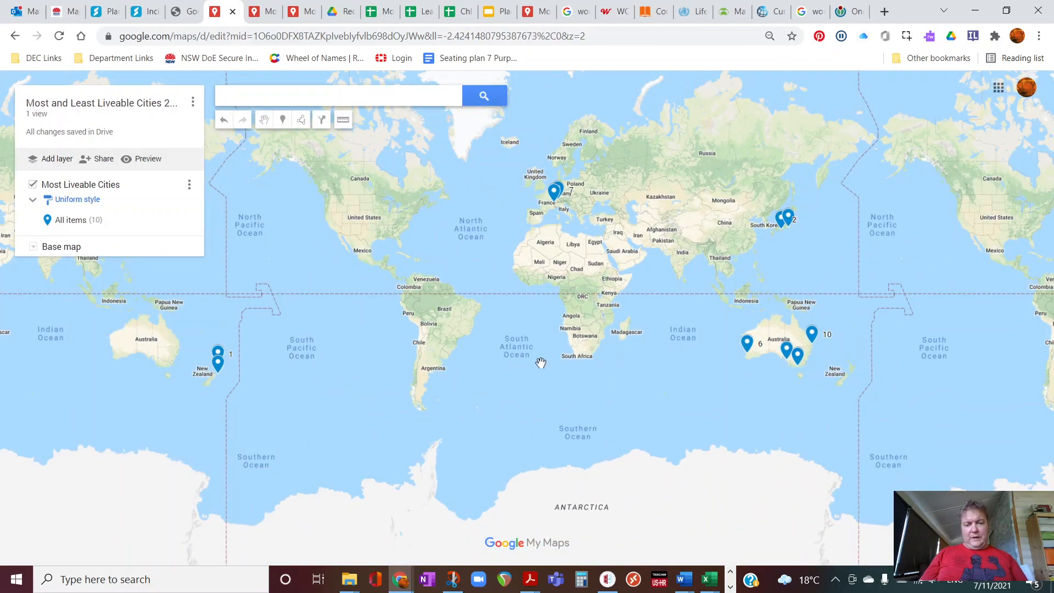
{"action": "left_click_drag", "start_coordinate": [459, 330], "coordinate": [514, 377]}
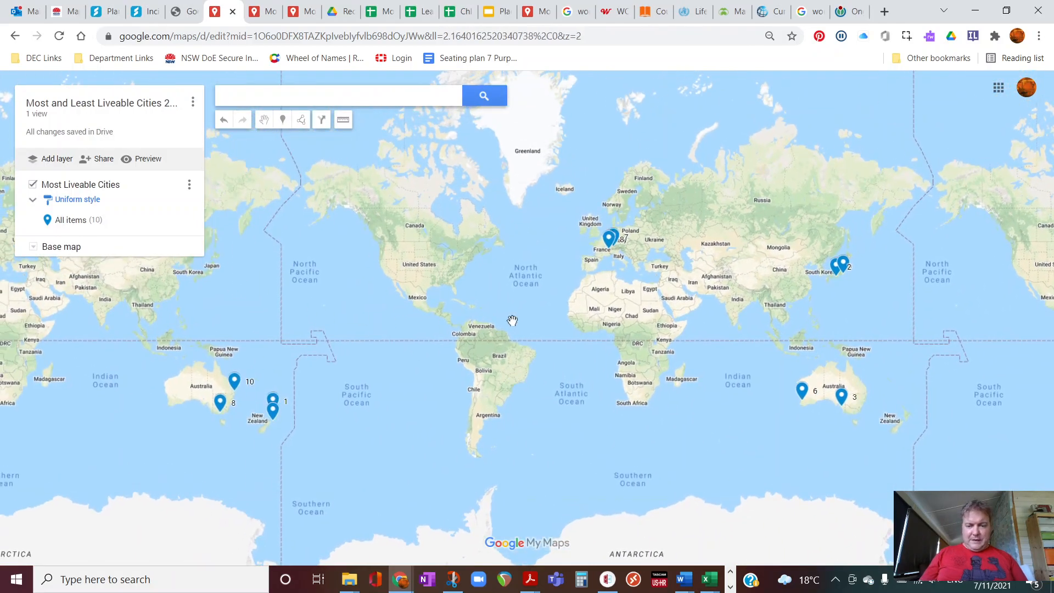
{"action": "scroll", "coordinate": [514, 320], "scroll_direction": "up", "scroll_amount": 1}
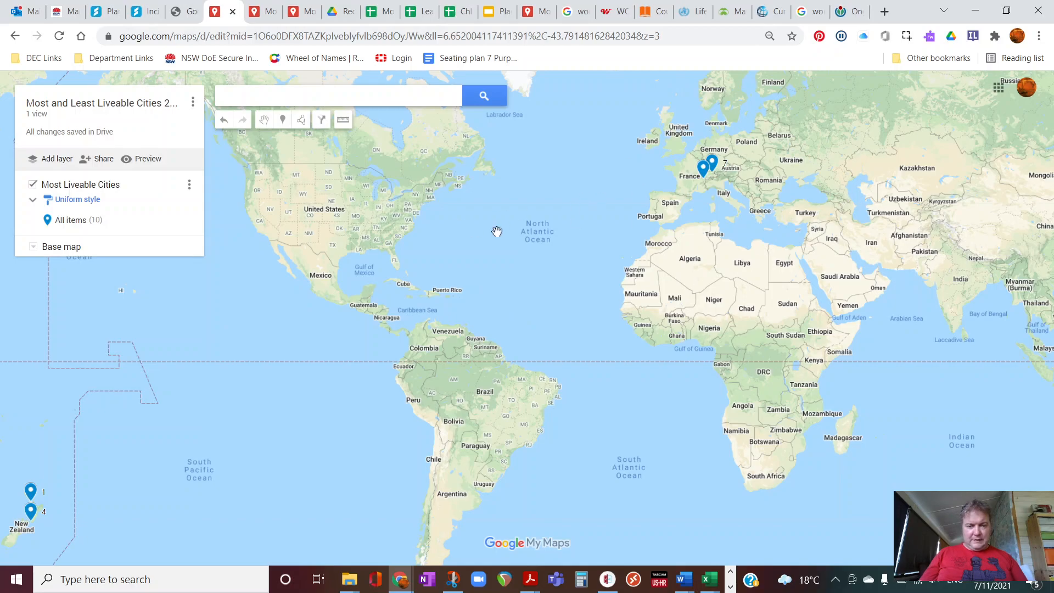
- Try the pale lavender-blue base map and the pink-and-grey base map on the world view
{"action": "left_click", "coordinate": [32, 247]}
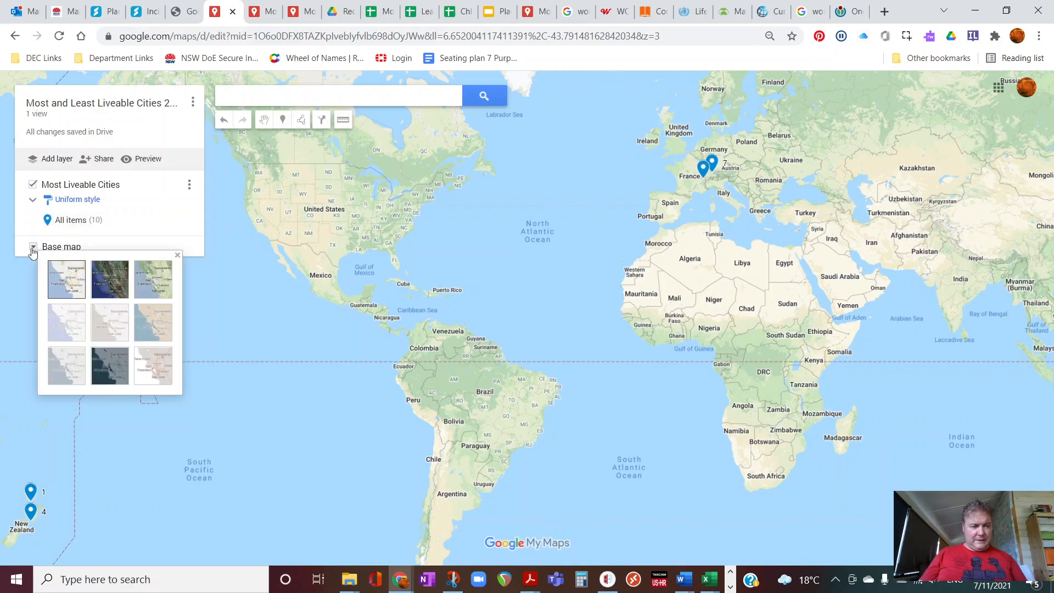
{"action": "left_click", "coordinate": [76, 335]}
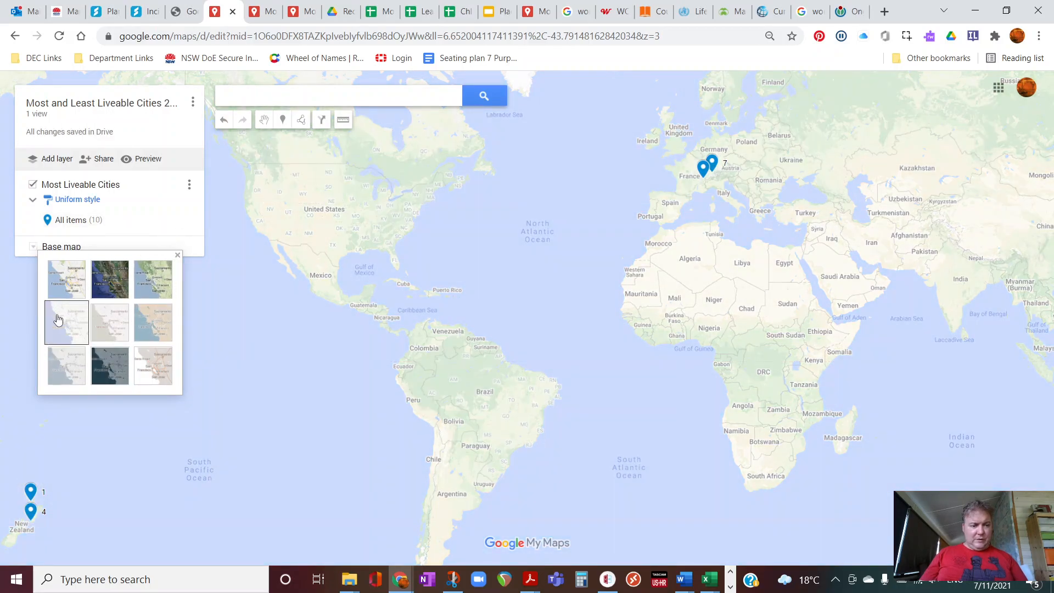
{"action": "scroll", "coordinate": [549, 362], "scroll_direction": "down", "scroll_amount": 1}
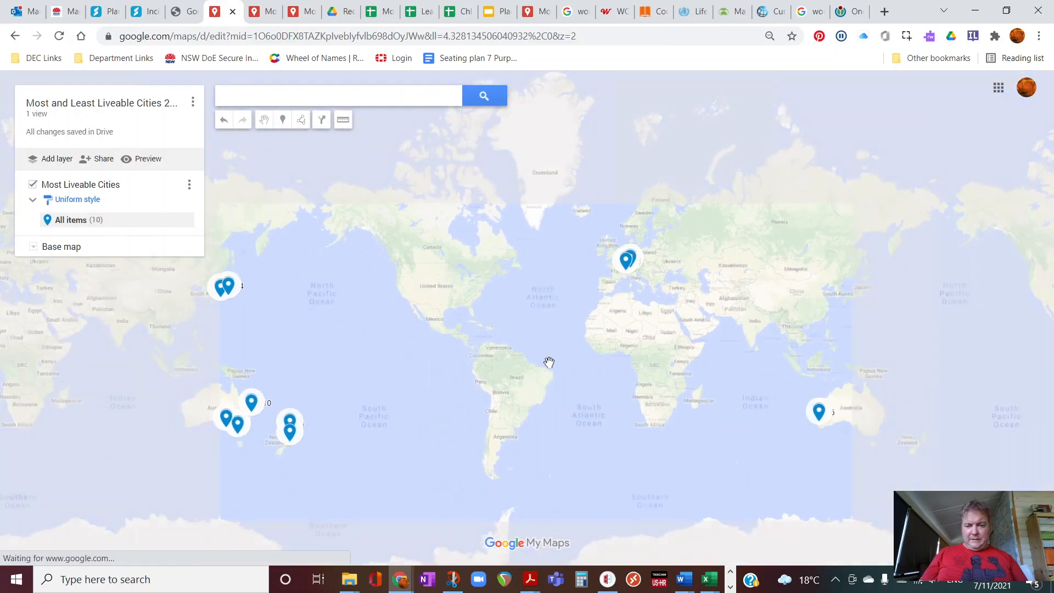
{"action": "mouse_move", "coordinate": [36, 254]}
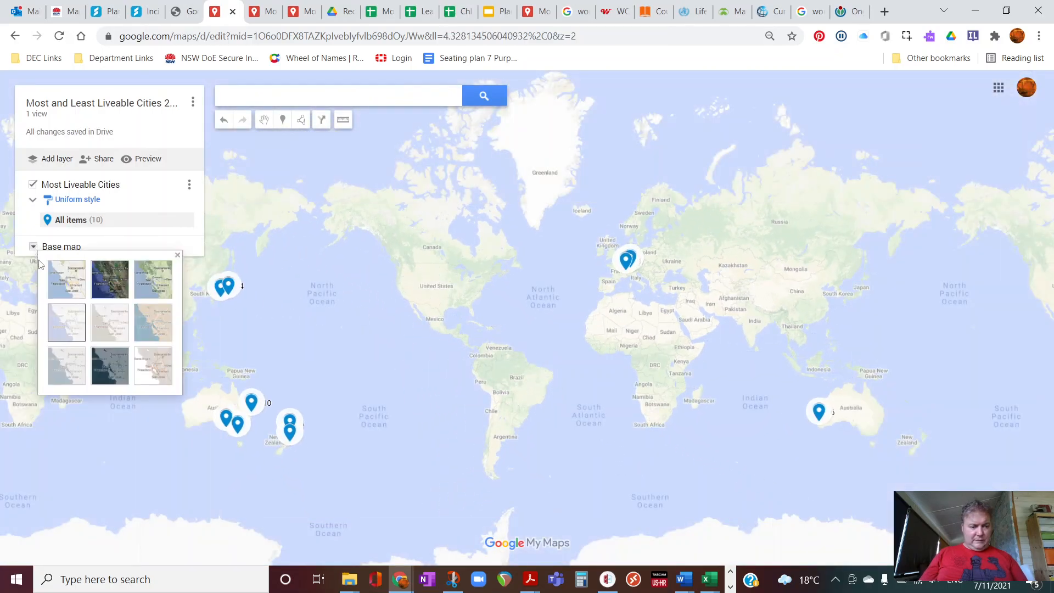
{"action": "left_click", "coordinate": [112, 333]}
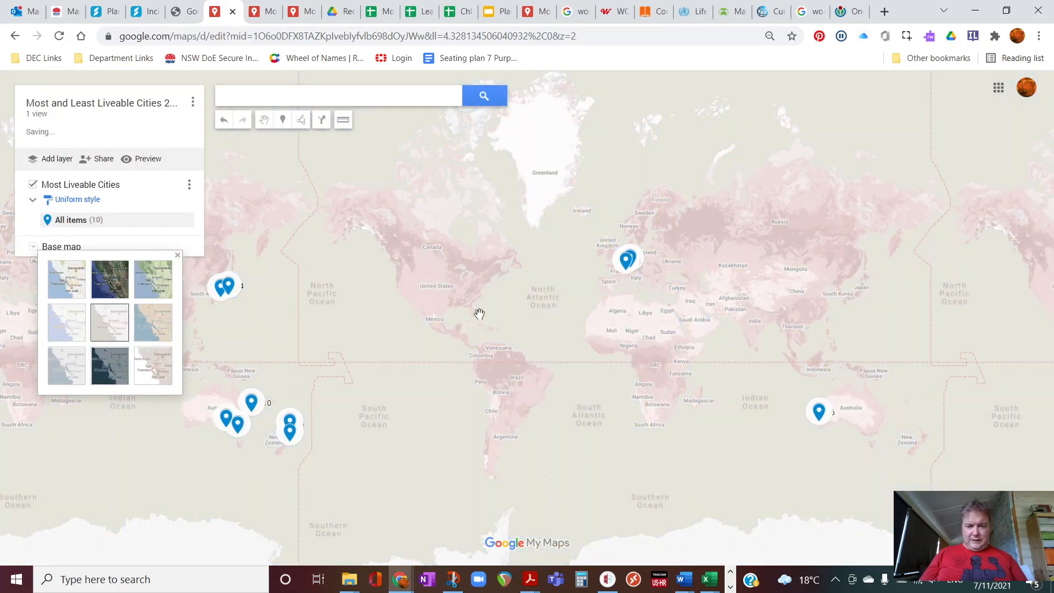
{"action": "scroll", "coordinate": [607, 293], "scroll_direction": "up", "scroll_amount": 1}
{"action": "scroll", "coordinate": [601, 307], "scroll_direction": "up", "scroll_amount": 1}
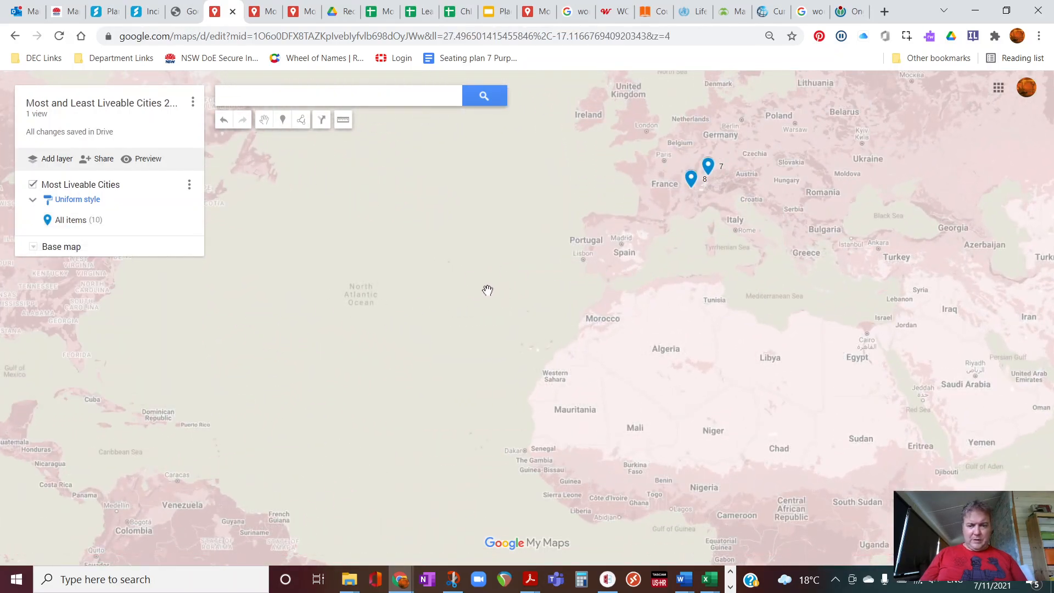
{"action": "left_click_drag", "start_coordinate": [532, 287], "coordinate": [418, 329]}
- Set the base map to the muted style with pale grey land and grey-blue oceans
{"action": "left_click", "coordinate": [33, 248]}
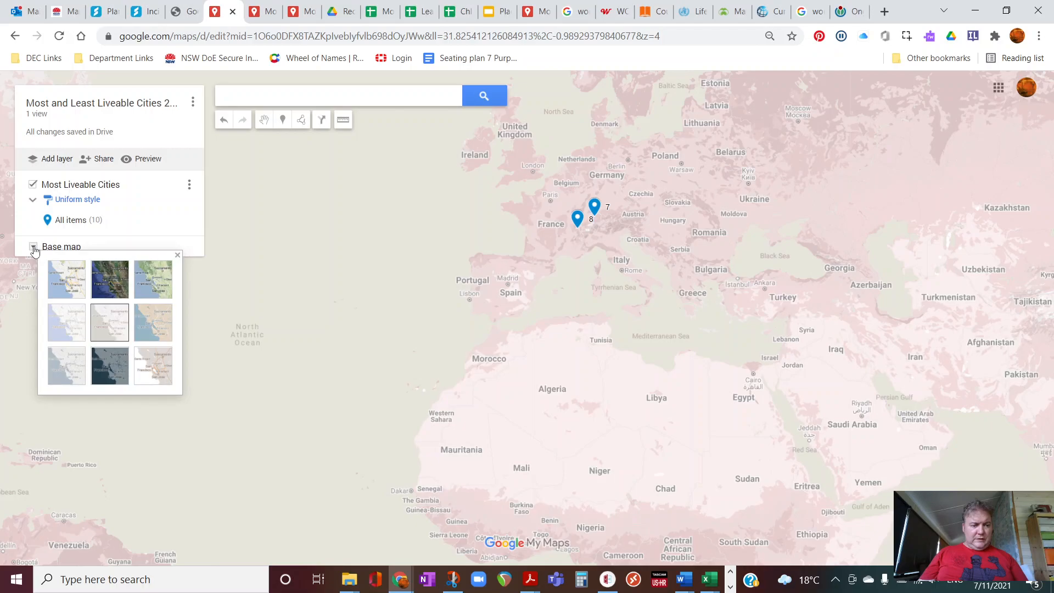
{"action": "left_click", "coordinate": [66, 365]}
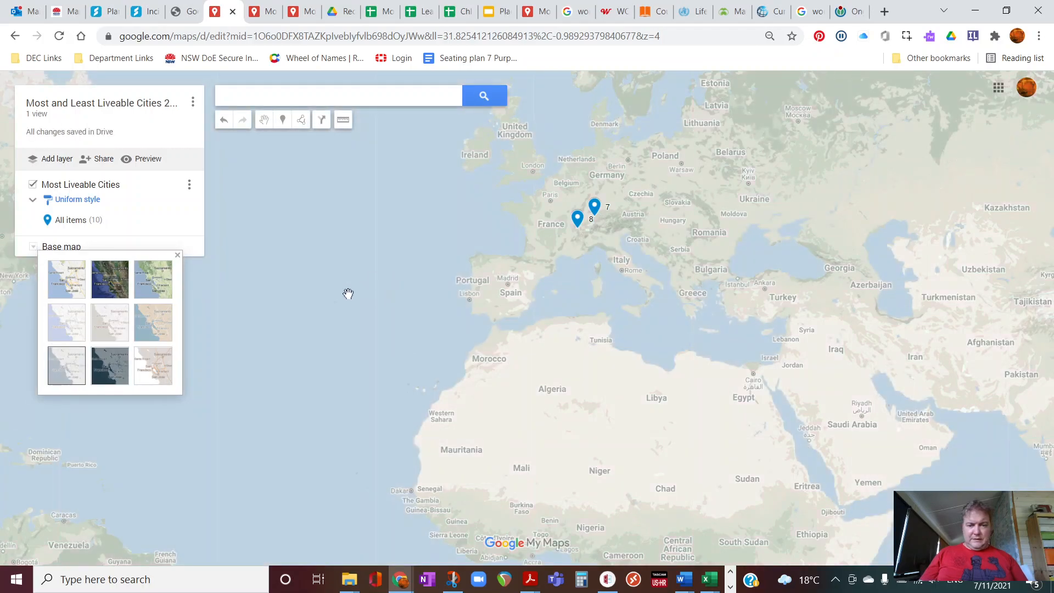
{"action": "scroll", "coordinate": [350, 292], "scroll_direction": "down", "scroll_amount": 2}
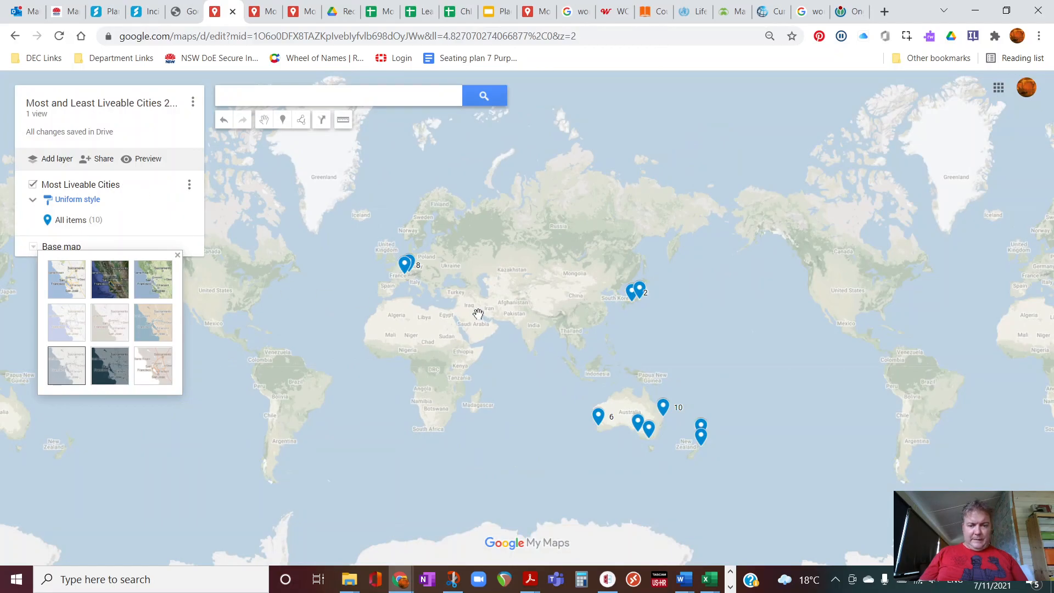
{"action": "left_click", "coordinate": [401, 315]}
- View the details of the Geneva marker in Switzerland and close its info card
{"action": "left_click", "coordinate": [404, 264]}
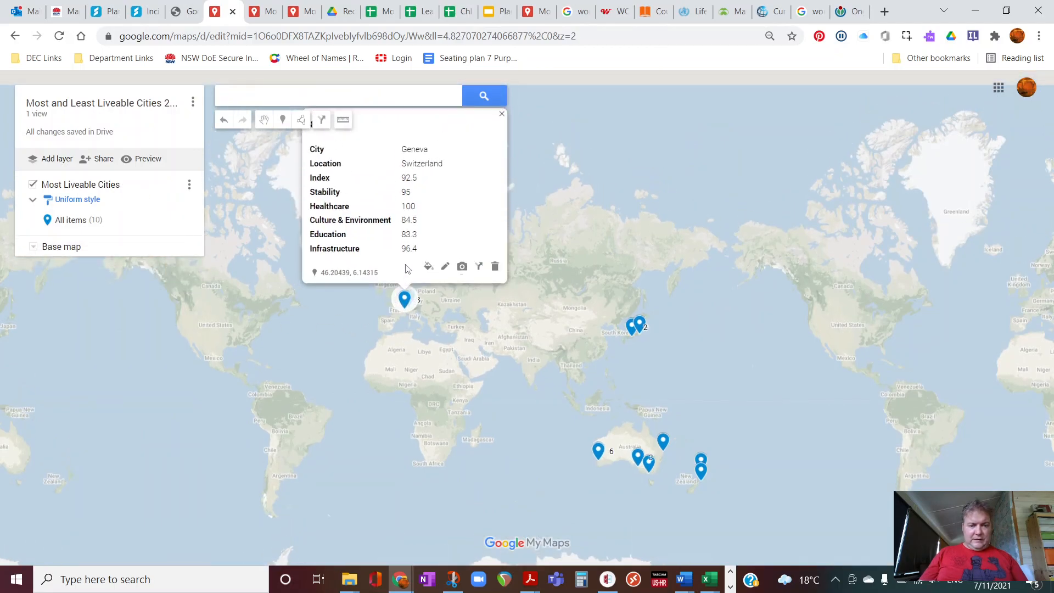
{"action": "left_click_drag", "start_coordinate": [545, 273], "coordinate": [555, 403]}
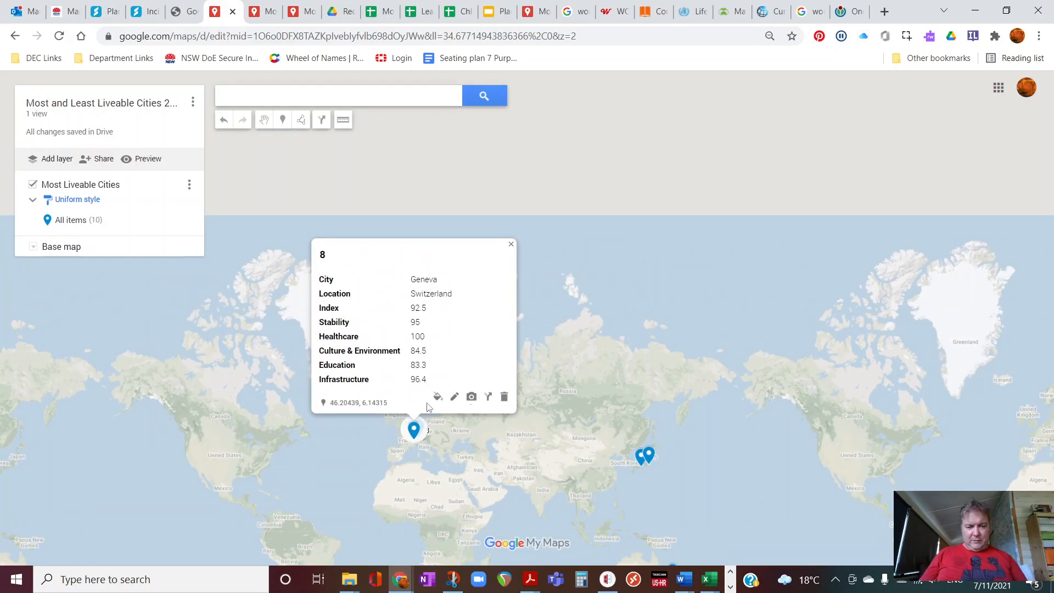
{"action": "left_click", "coordinate": [510, 245]}
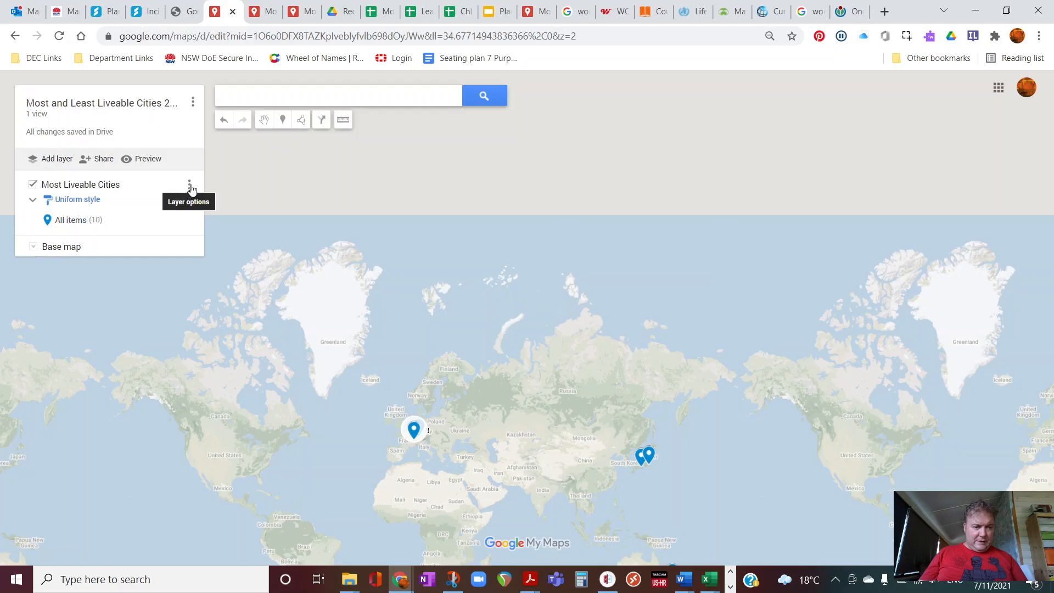
- Open the data table of the Most Liveable Cities layer
{"action": "left_click", "coordinate": [189, 185]}
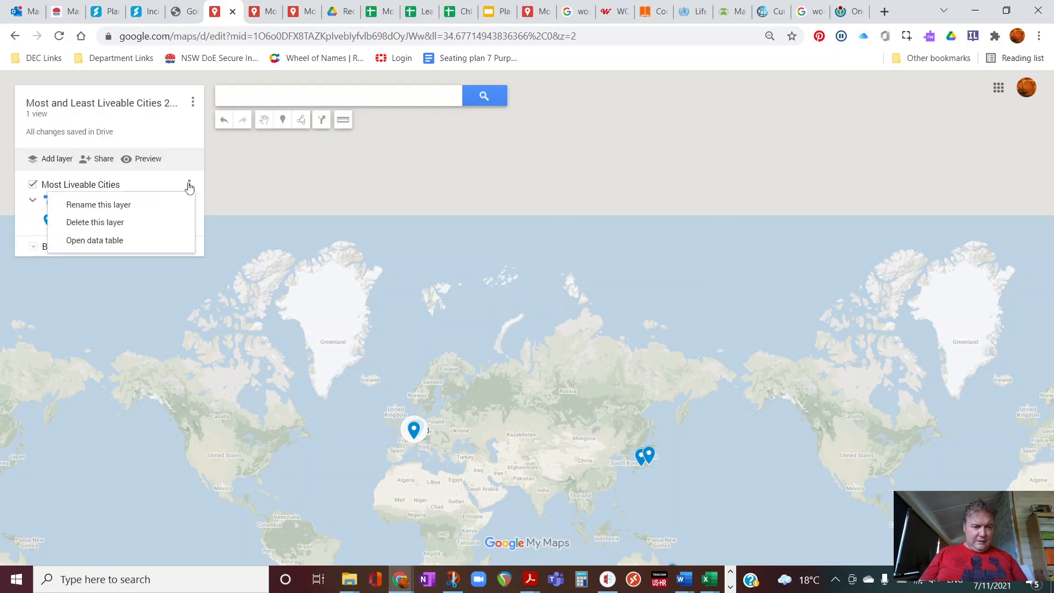
{"action": "left_click", "coordinate": [120, 240]}
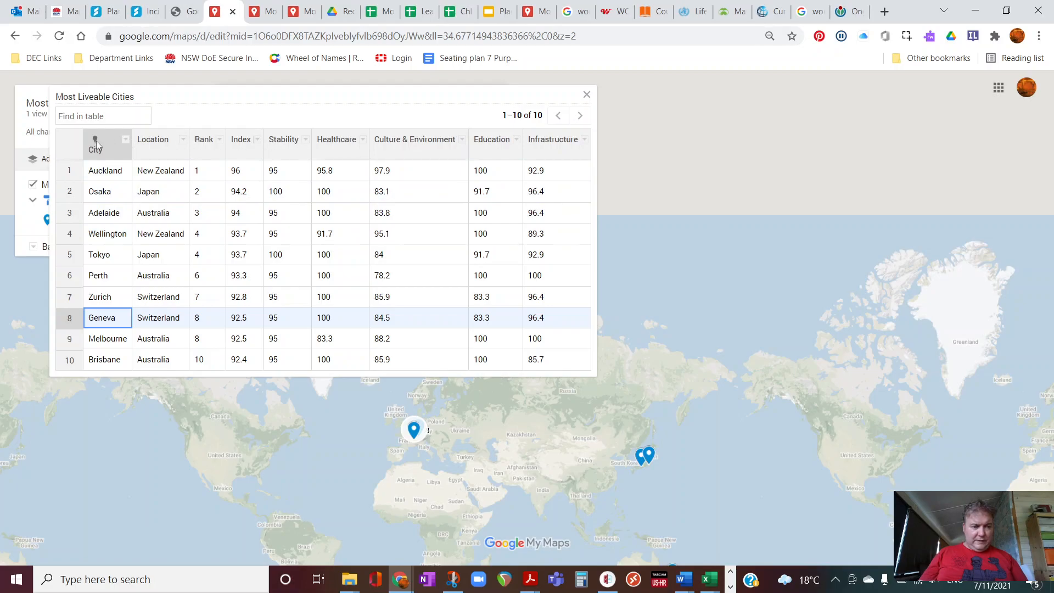
- Set City as the title column of the Most Liveable Cities table and check the Osaka marker's info card
{"action": "left_click", "coordinate": [125, 140]}
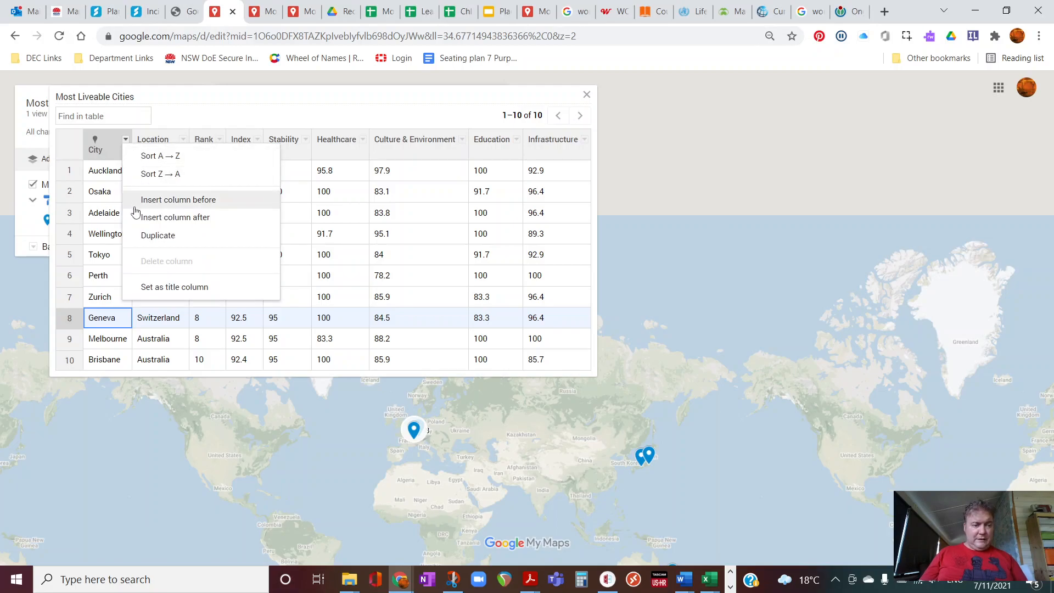
{"action": "left_click", "coordinate": [150, 287]}
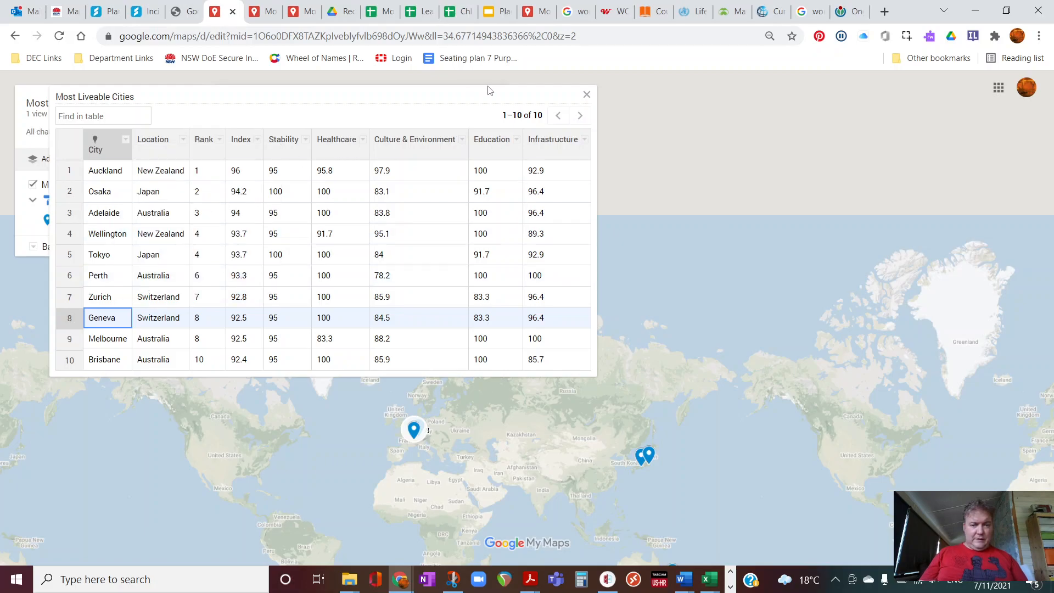
{"action": "left_click", "coordinate": [587, 95]}
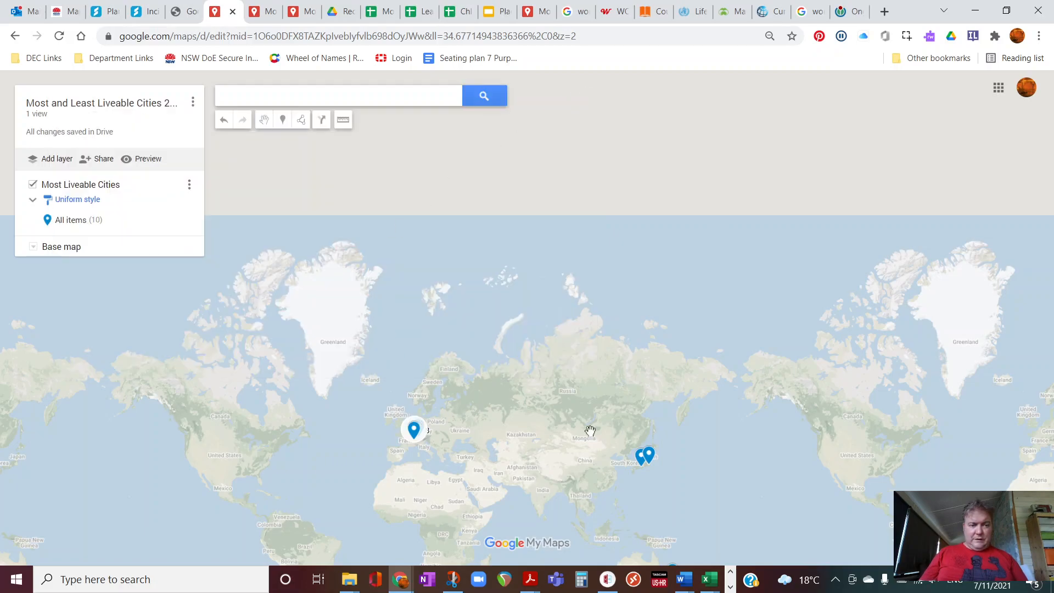
{"action": "left_click", "coordinate": [642, 459]}
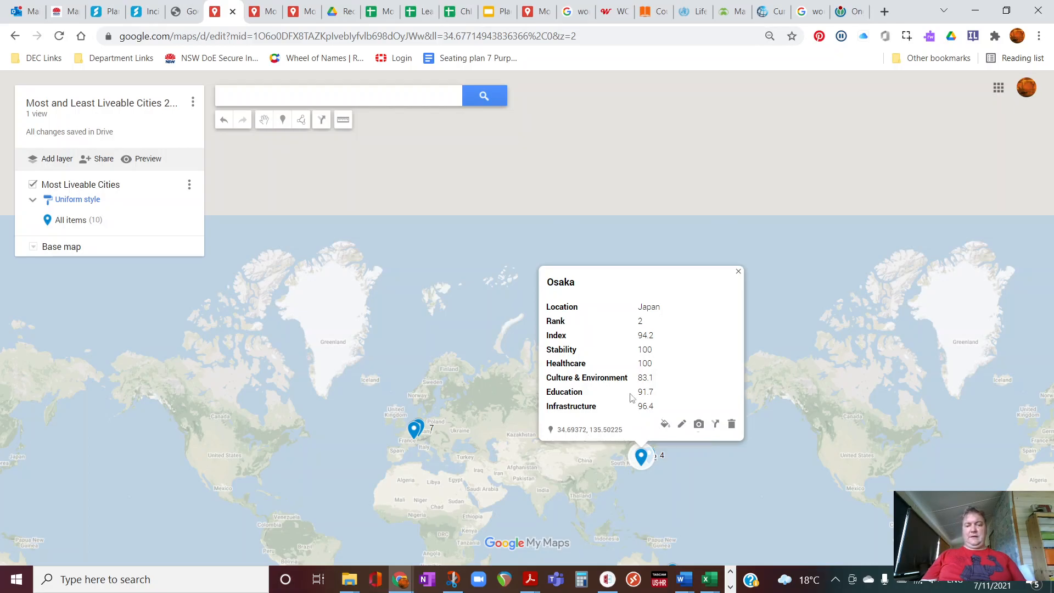
{"action": "left_click", "coordinate": [738, 271]}
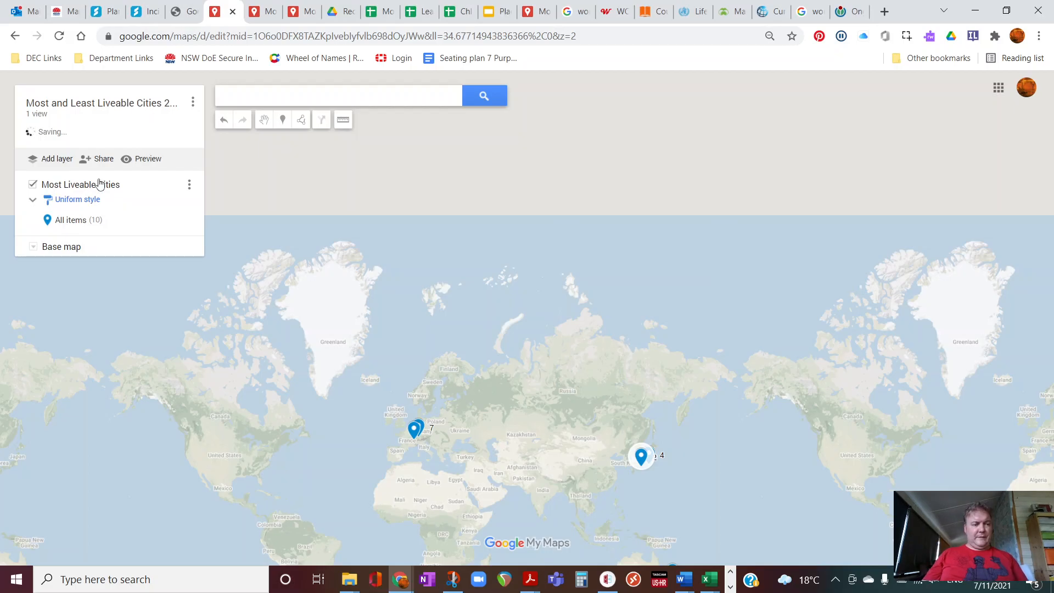
- Add a new map layer and name it Least Liveable Cities
{"action": "left_click", "coordinate": [190, 252]}
{"action": "left_click", "coordinate": [144, 267]}
{"action": "type", "text": "Leaset Liv"}
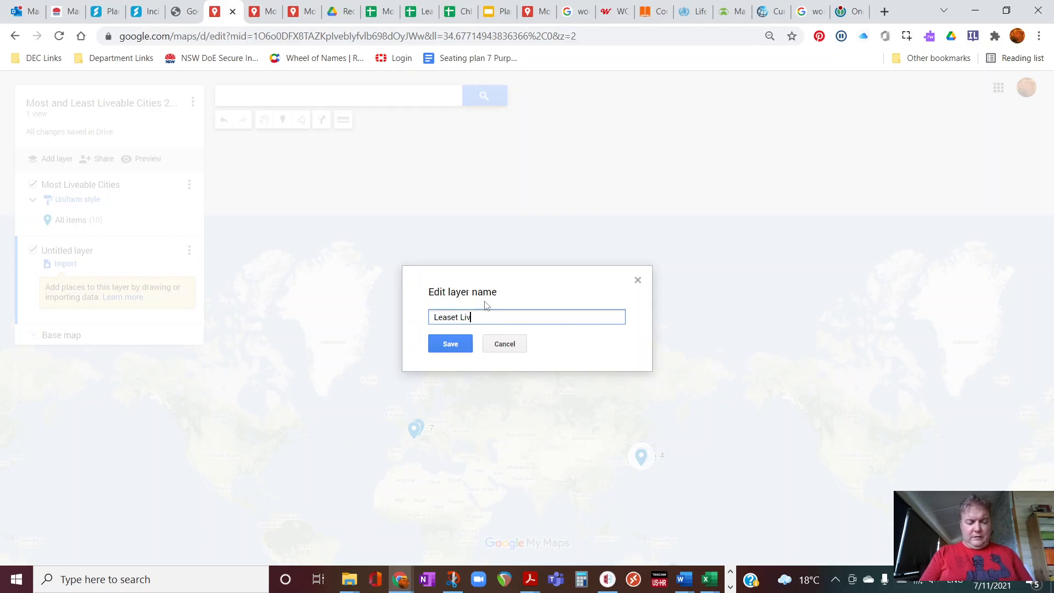
{"action": "type", "text": "eable Cities"}
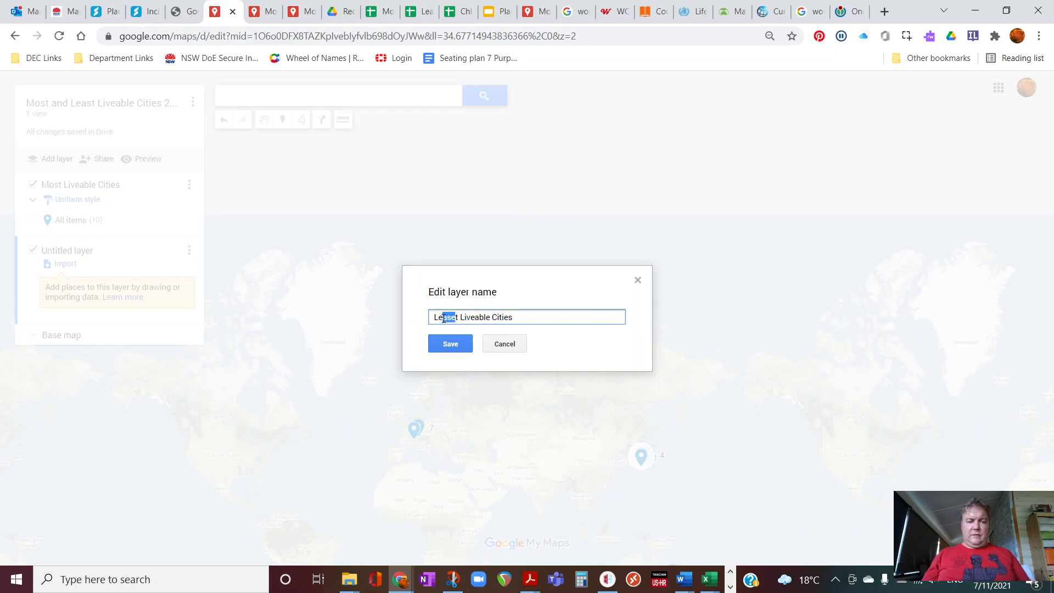
{"action": "key", "text": "BackSpace"}
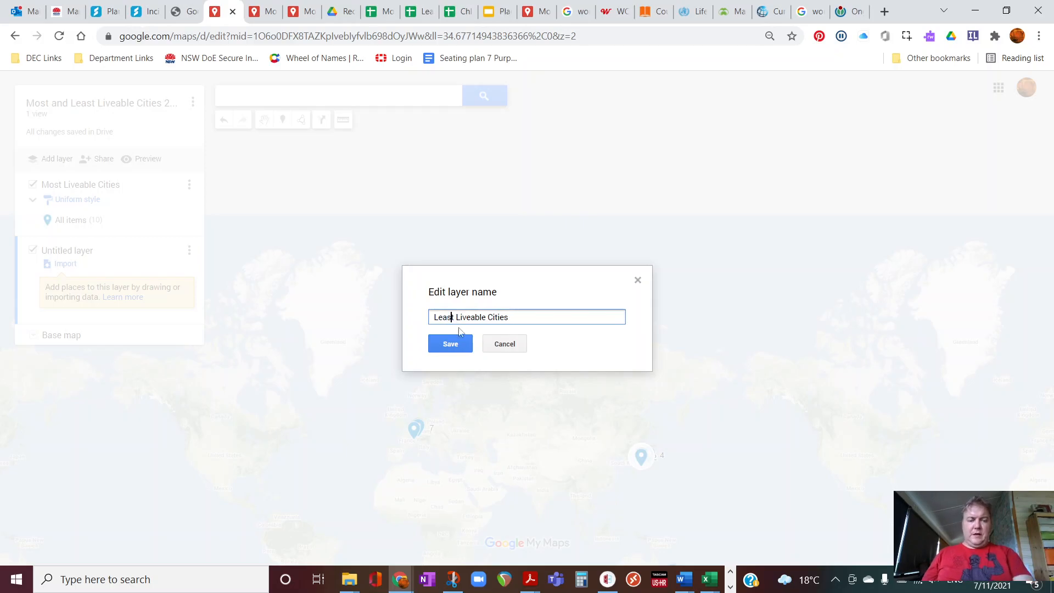
{"action": "left_click", "coordinate": [448, 344]}
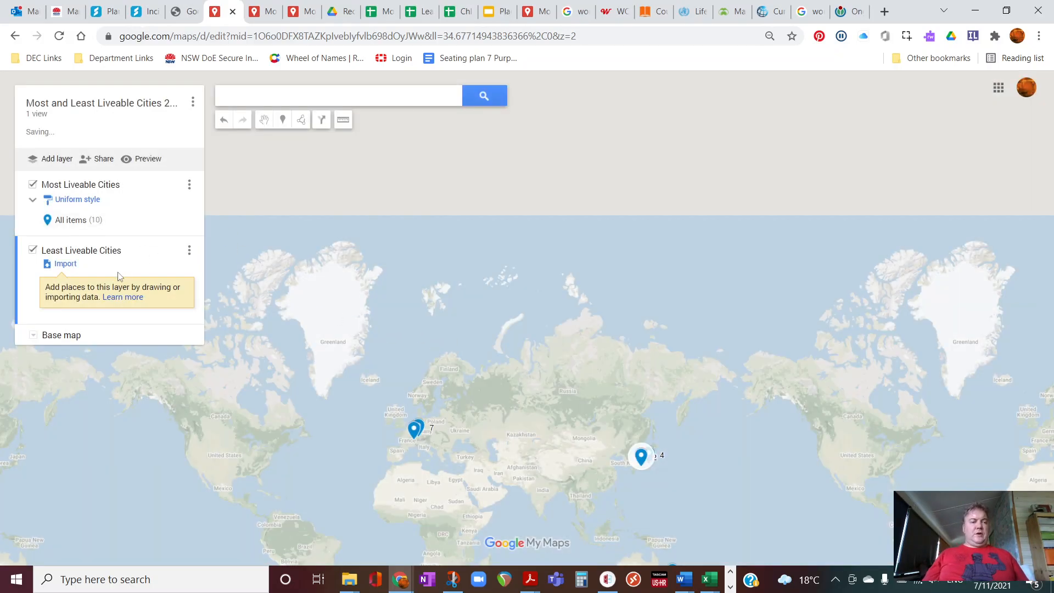
- Switch to the liveability 2 workbook in Excel and copy the least liveable cities table, A1:I11
{"action": "left_click", "coordinate": [422, 12]}
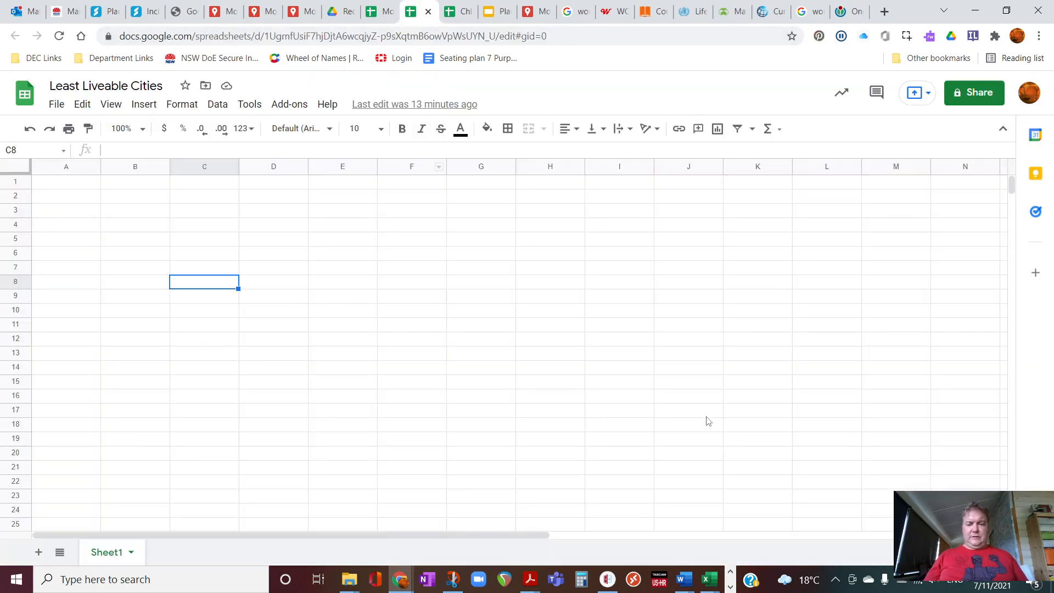
{"action": "mouse_move", "coordinate": [707, 576]}
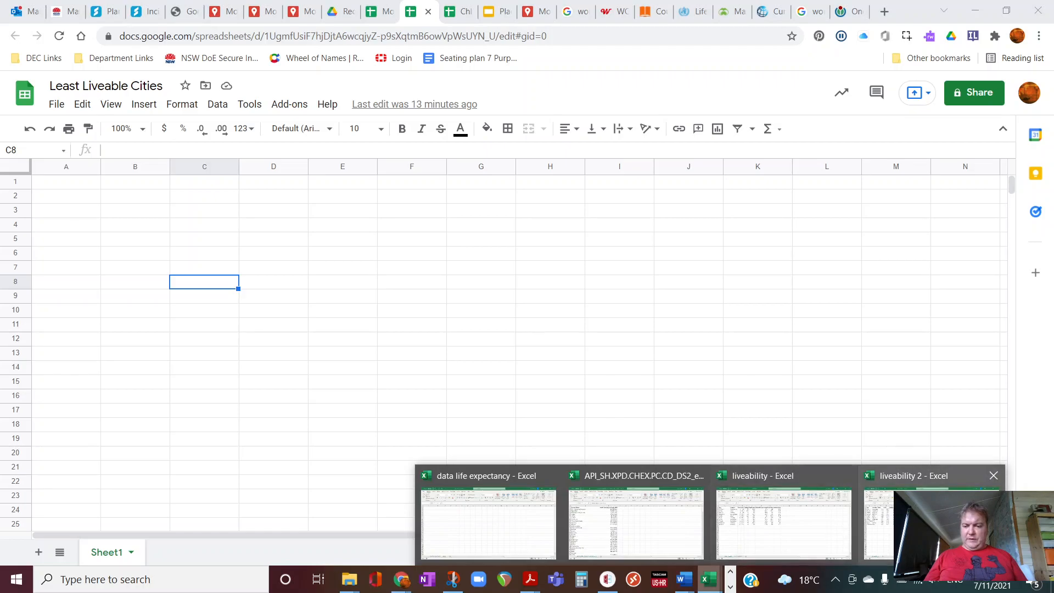
{"action": "left_click", "coordinate": [945, 519]}
{"action": "right_click", "coordinate": [51, 175]}
{"action": "left_click", "coordinate": [83, 179]}
- Switch to the Least Liveable Cities sheet in Google Sheets and paste the copied table starting at cell A1
{"action": "mouse_move", "coordinate": [401, 579]}
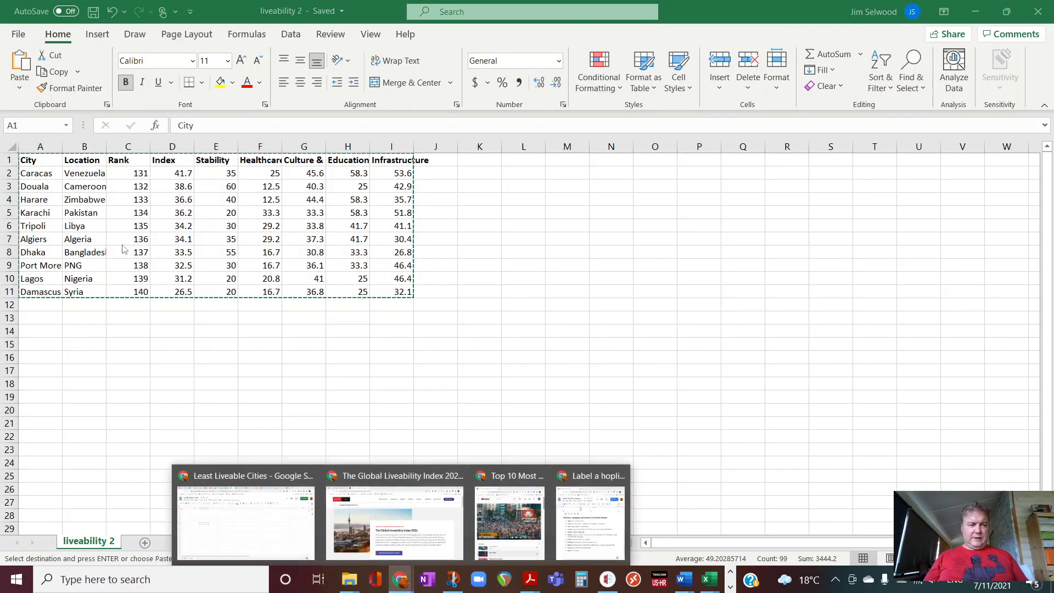
{"action": "left_click", "coordinate": [271, 513]}
{"action": "right_click", "coordinate": [49, 182]}
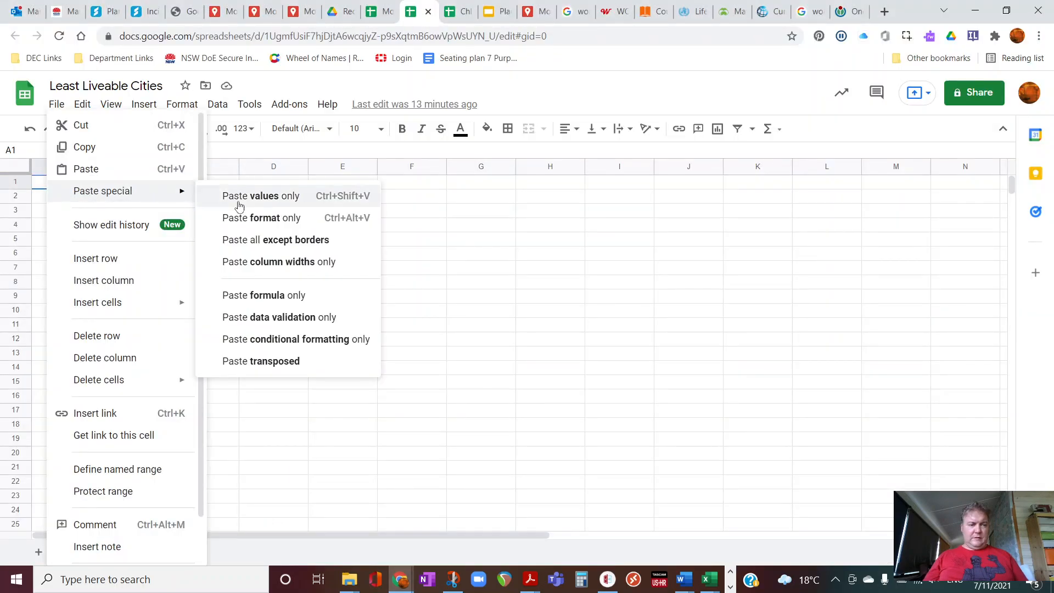
{"action": "left_click", "coordinate": [154, 171]}
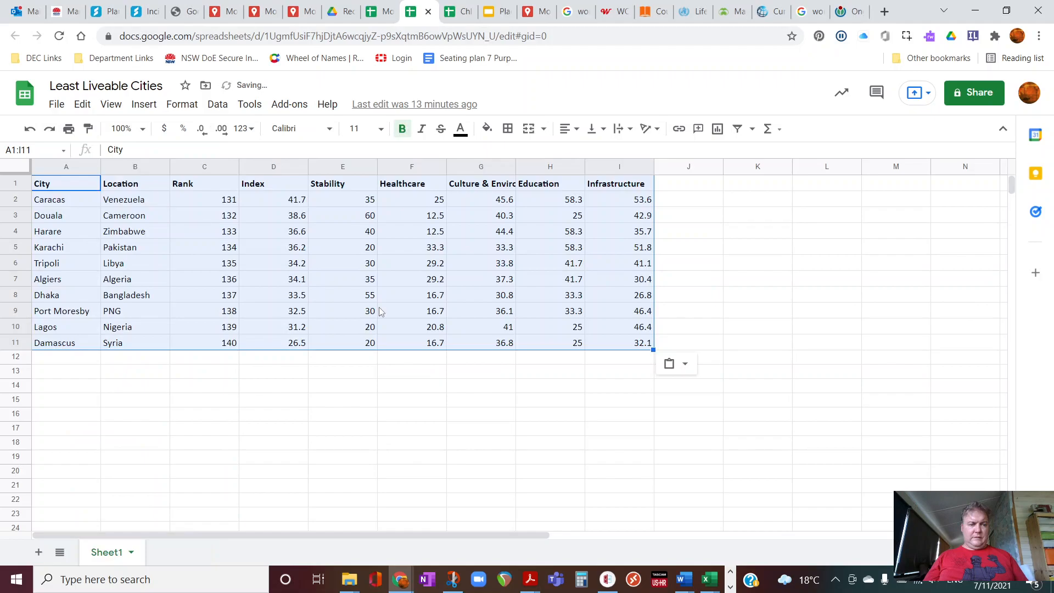
{"action": "left_click", "coordinate": [487, 384]}
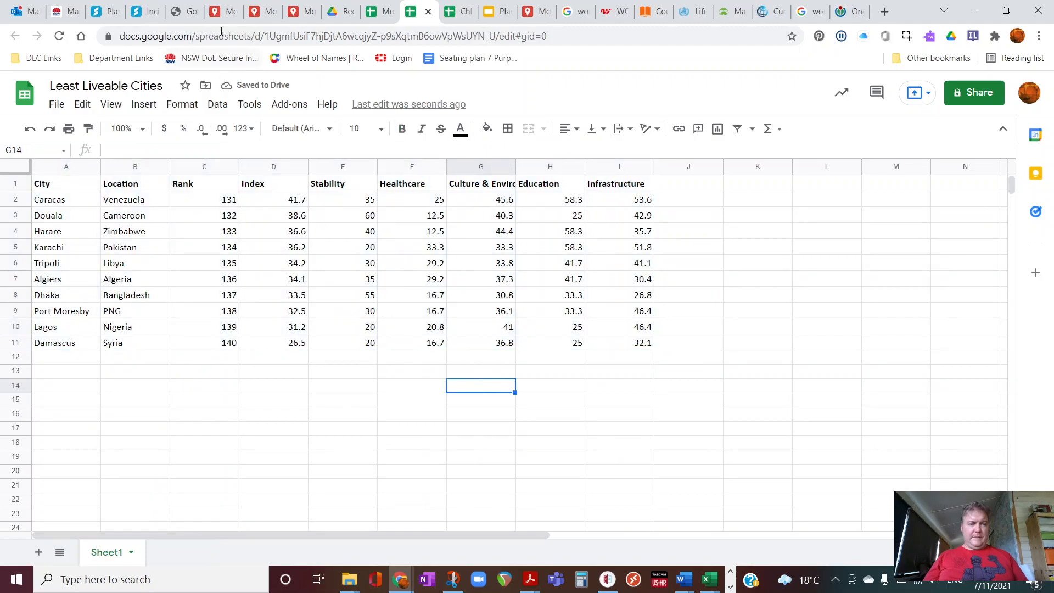
- Switch back to Google My Maps and import the recent Google Drive spreadsheet Least Liveable Cities into the Least Liveable Cities layer
{"action": "left_click", "coordinate": [222, 11]}
{"action": "left_click", "coordinate": [64, 263]}
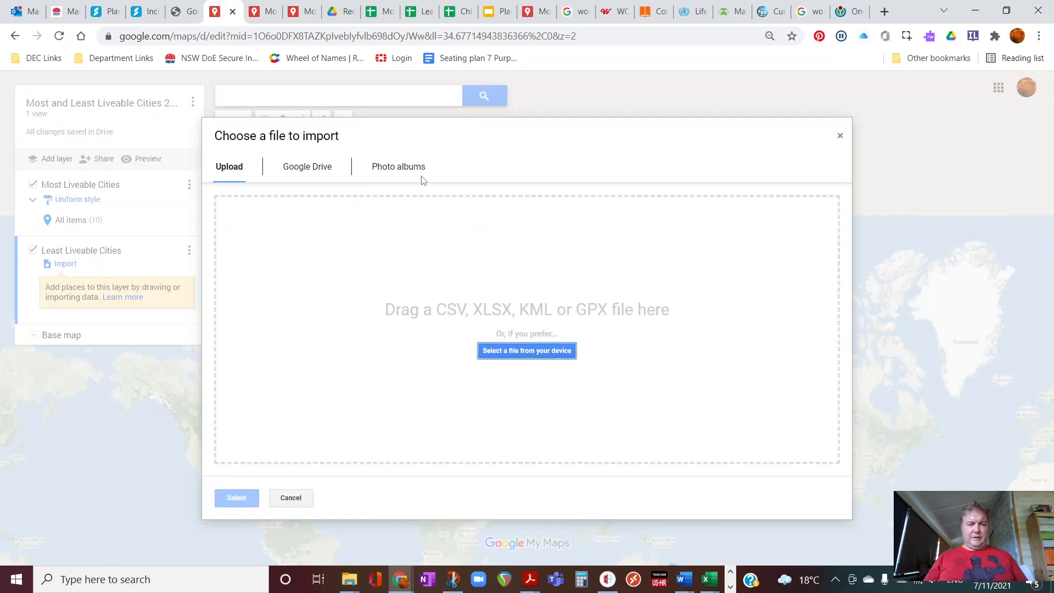
{"action": "left_click", "coordinate": [311, 167]}
{"action": "left_click", "coordinate": [420, 171]}
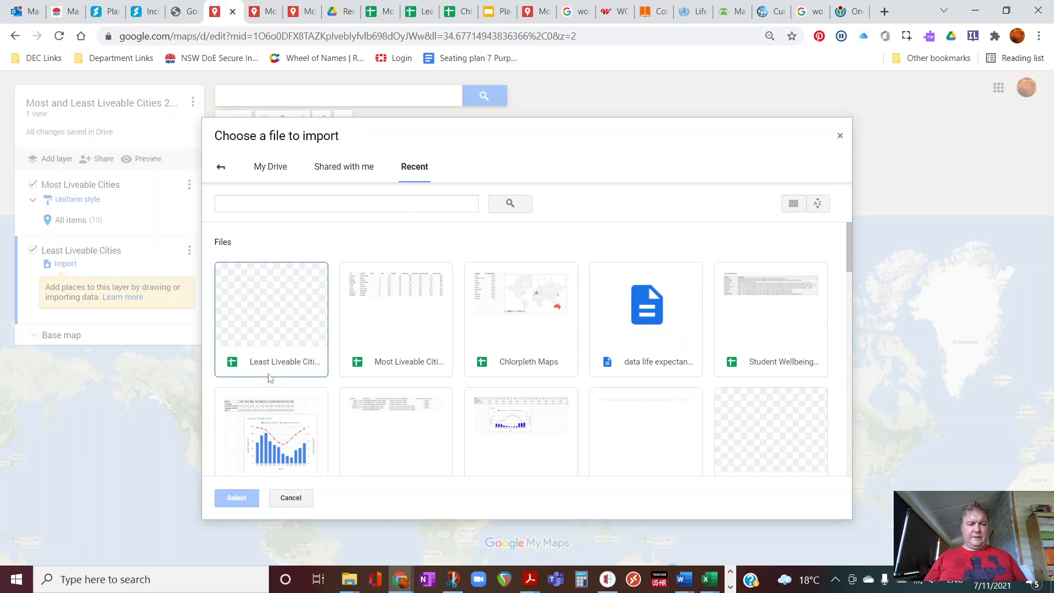
{"action": "left_click", "coordinate": [273, 339]}
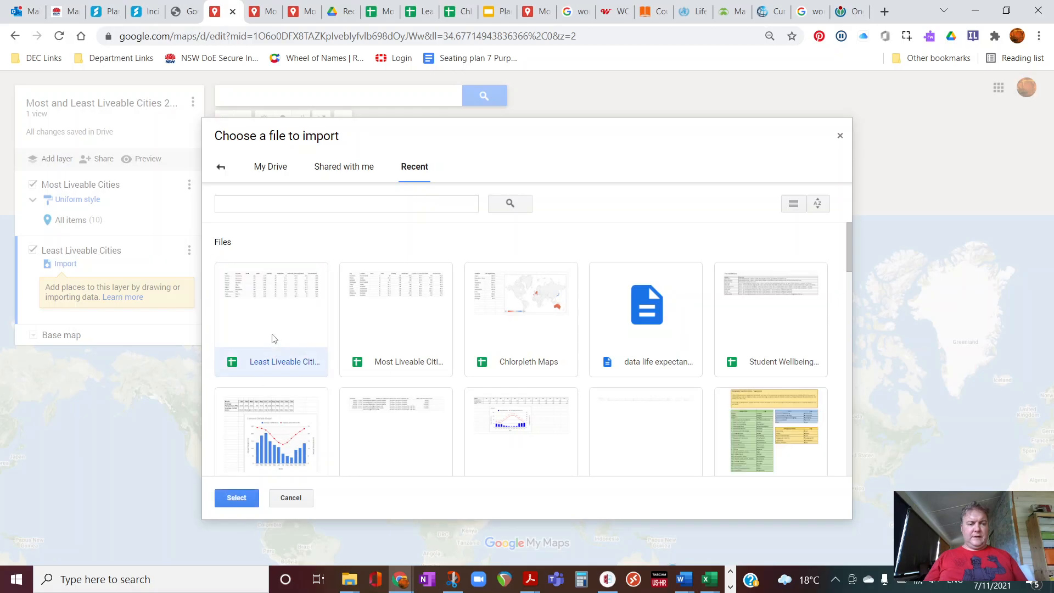
{"action": "left_click", "coordinate": [239, 499]}
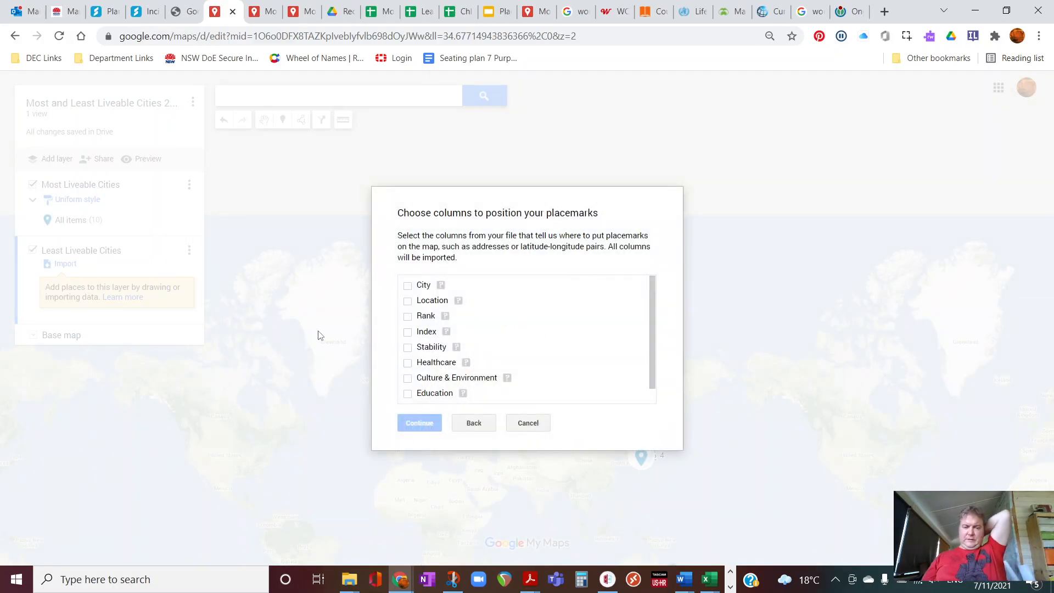
- Position the imported placemarks by the City column, title the markers by Rank, and finish the import
{"action": "left_click", "coordinate": [407, 286]}
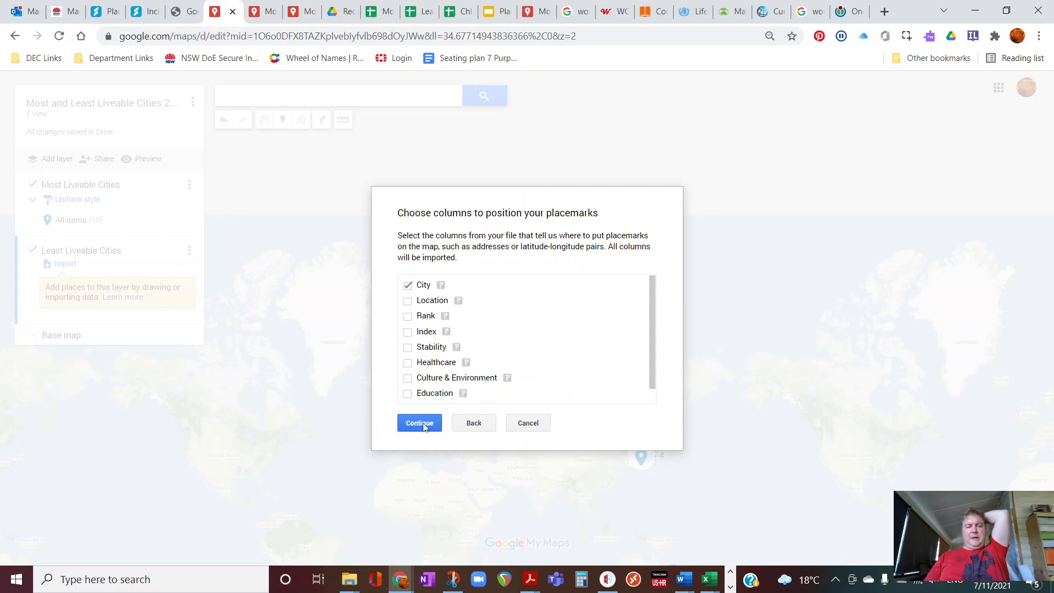
{"action": "left_click", "coordinate": [423, 427]}
{"action": "left_click", "coordinate": [407, 309]}
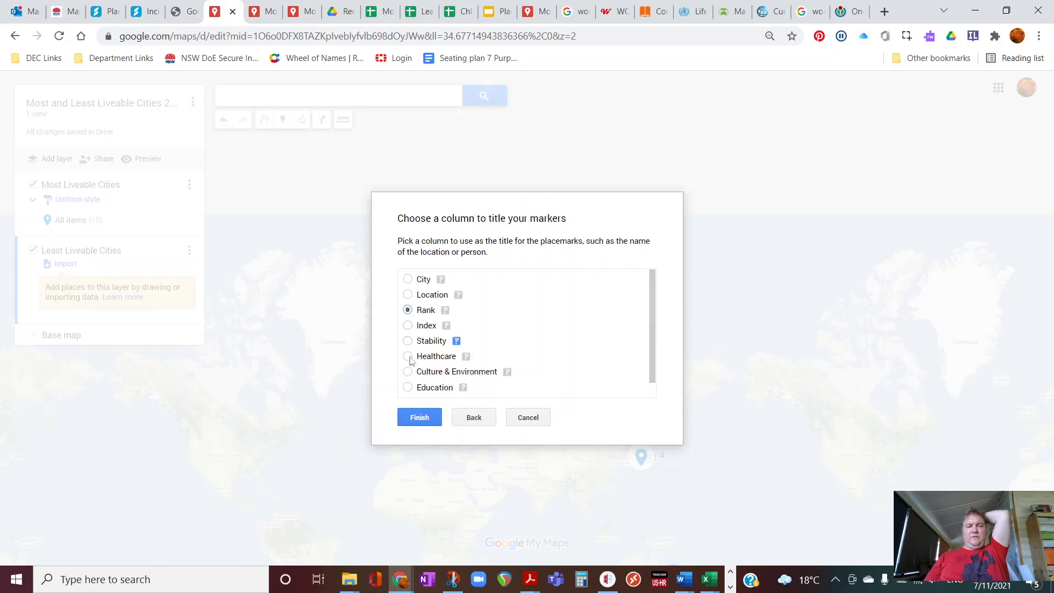
{"action": "left_click", "coordinate": [427, 413]}
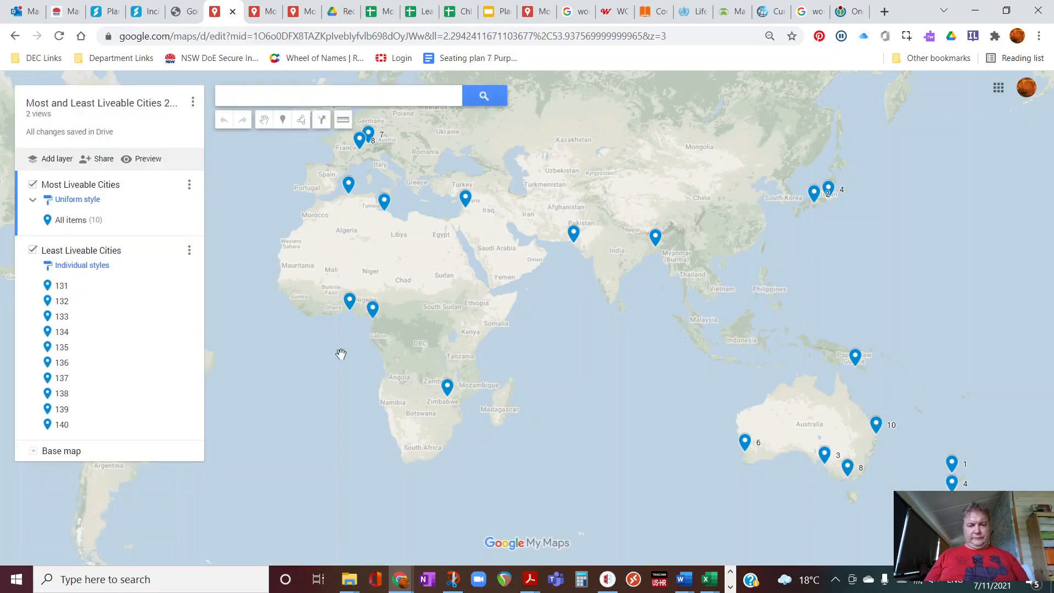
- Group the places of the Least Liveable Cities layer by uniform style
{"action": "left_click", "coordinate": [77, 266]}
{"action": "left_click", "coordinate": [118, 270]}
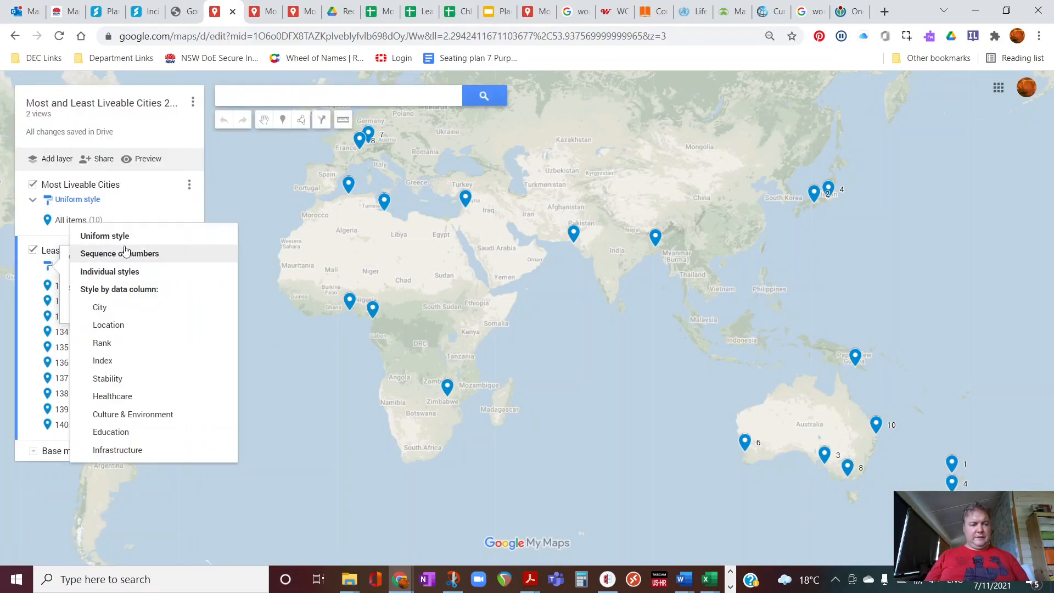
{"action": "left_click", "coordinate": [110, 236]}
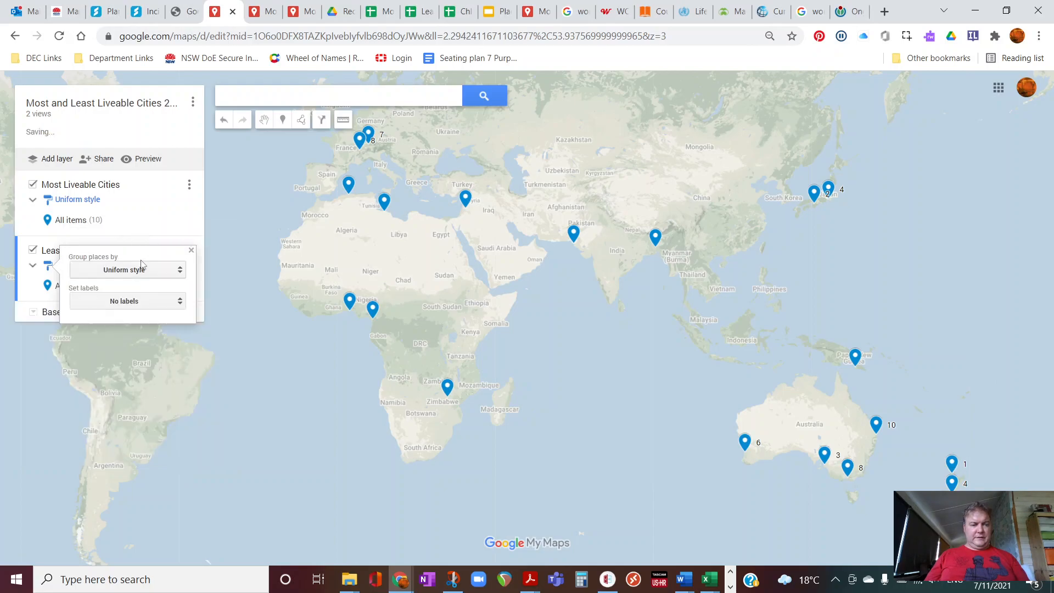
{"action": "left_click", "coordinate": [192, 251]}
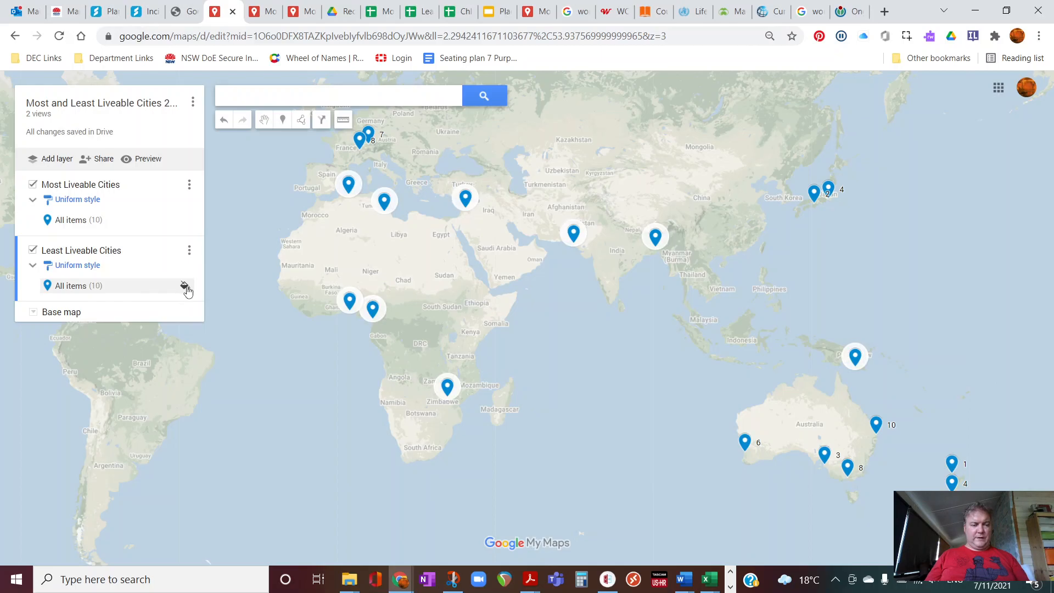
- Set the Least Liveable Cities marker labels to Rank
{"action": "left_click", "coordinate": [82, 267]}
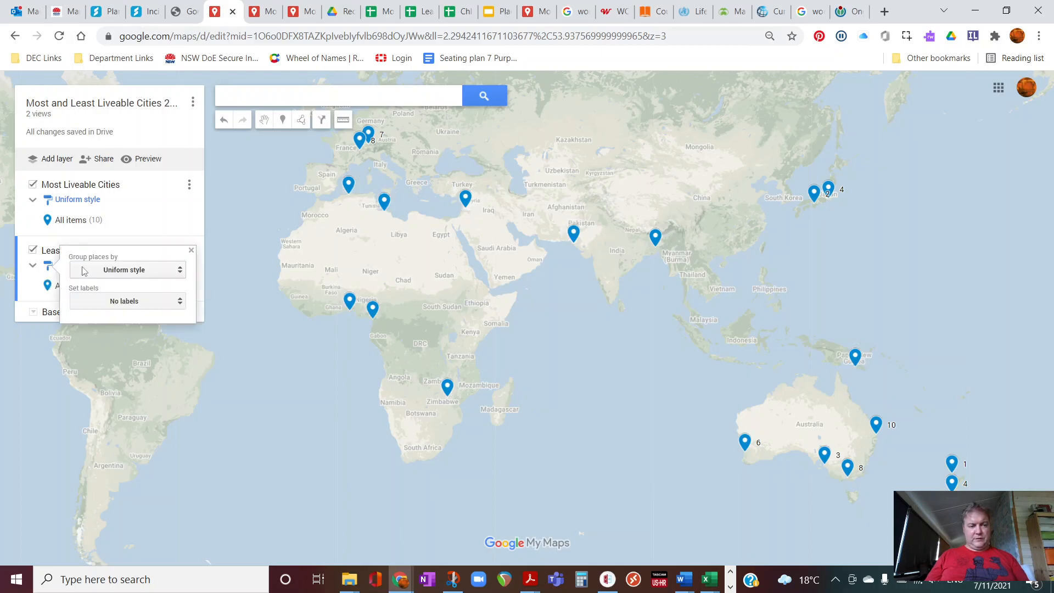
{"action": "left_click", "coordinate": [121, 271]}
{"action": "left_click", "coordinate": [122, 271]}
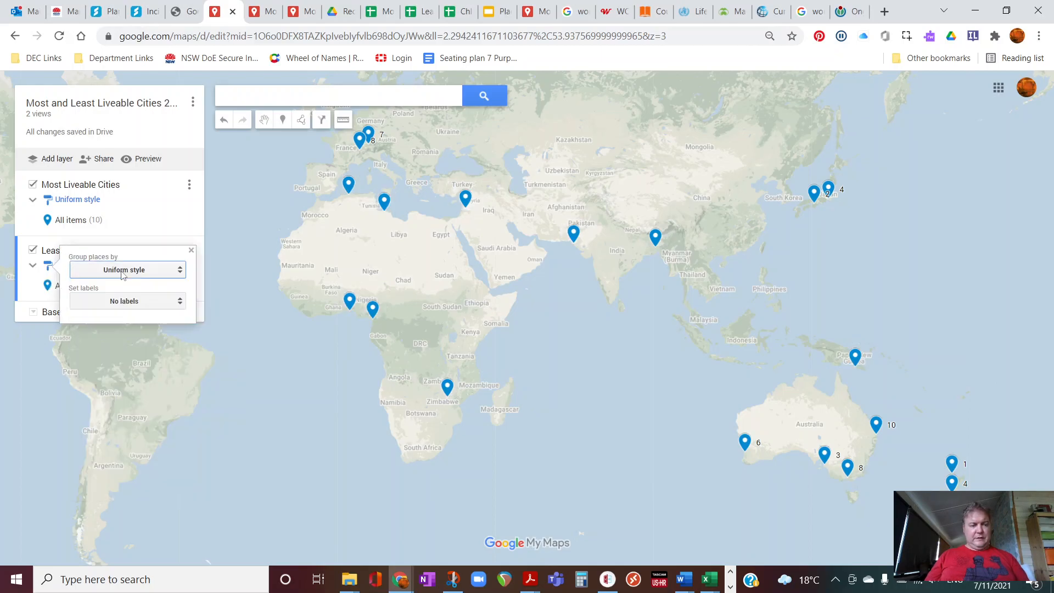
{"action": "left_click", "coordinate": [124, 301]}
{"action": "left_click", "coordinate": [113, 366]}
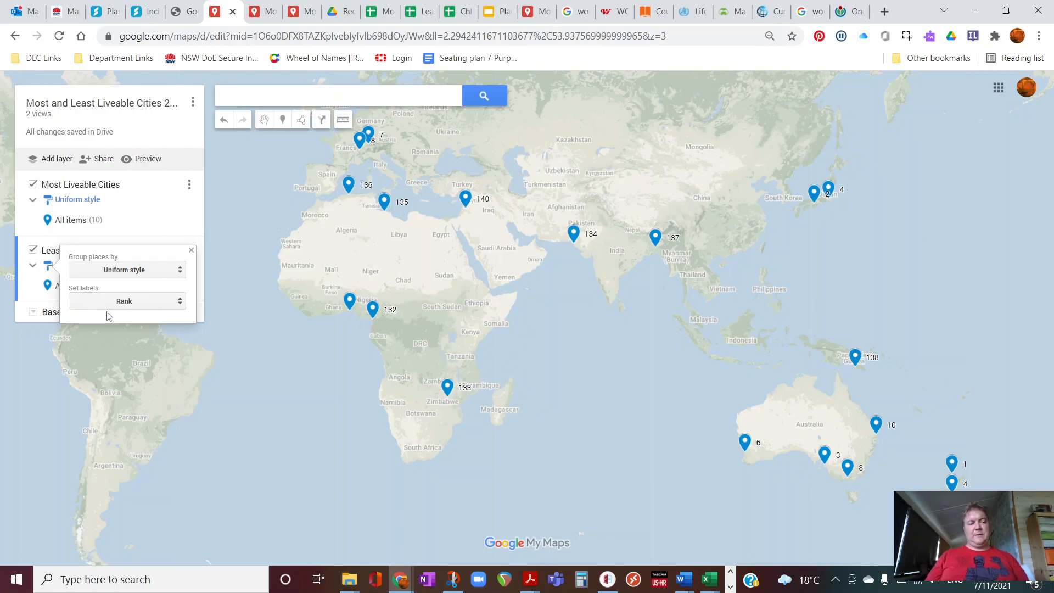
{"action": "left_click", "coordinate": [46, 309]}
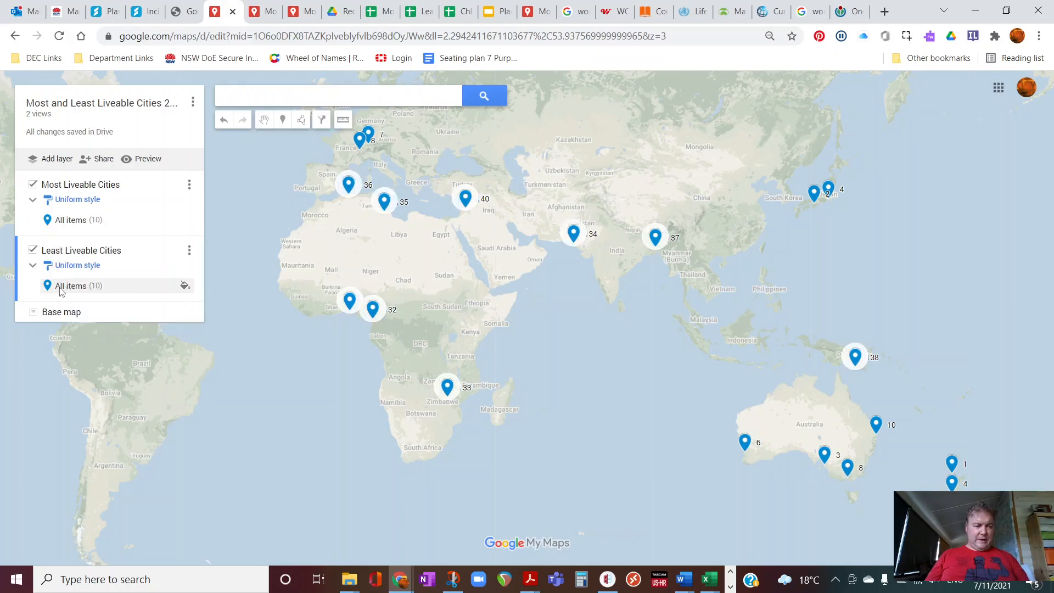
- Change the colour of all Least Liveable Cities markers to dark red
{"action": "left_click", "coordinate": [184, 287]}
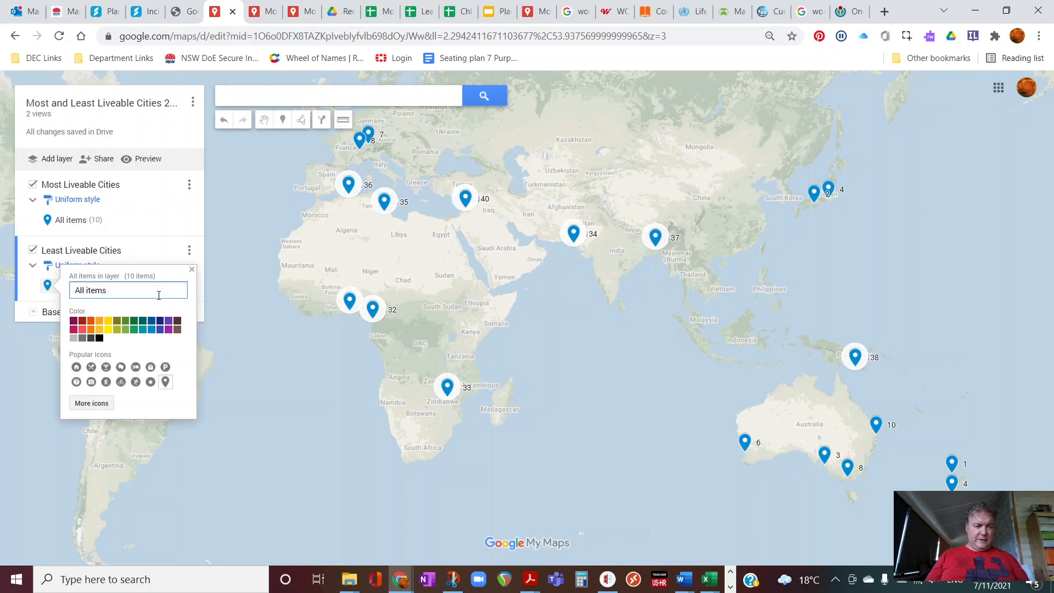
{"action": "left_click", "coordinate": [83, 321]}
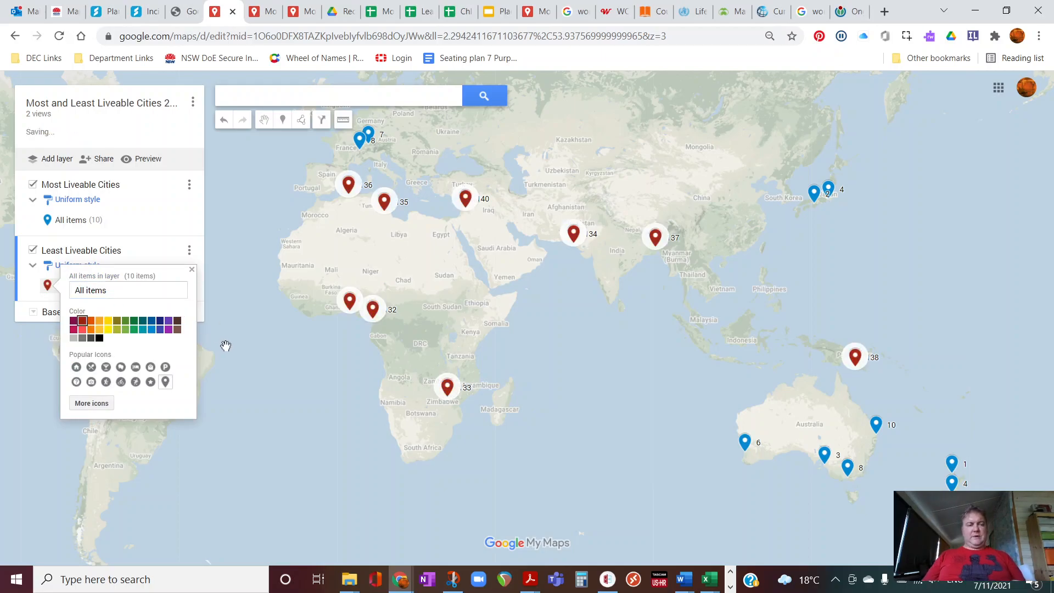
{"action": "left_click", "coordinate": [201, 293]}
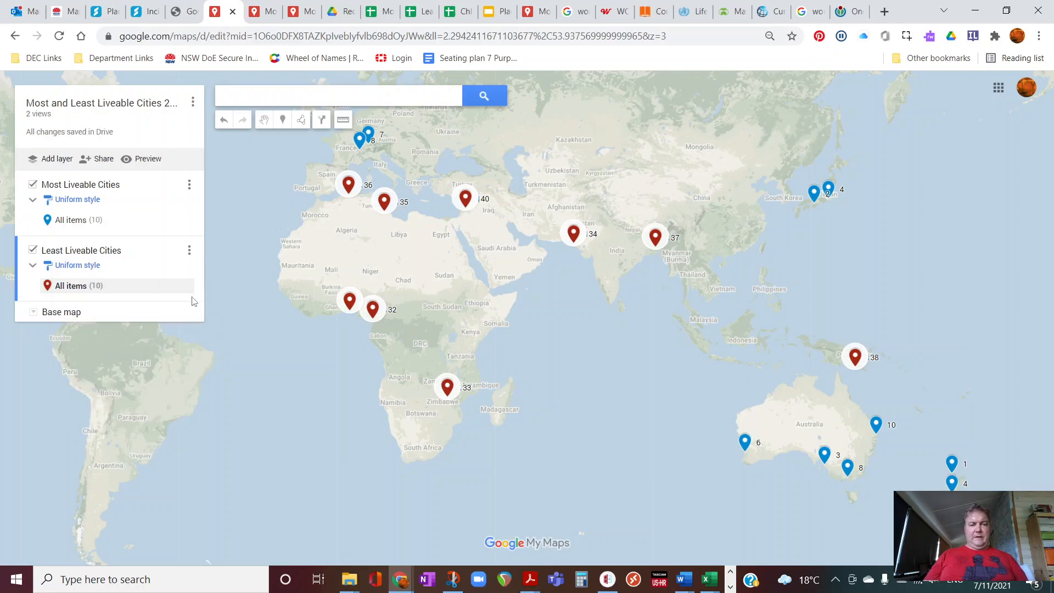
- Set City as the title column in the Least Liveable Cities data table and close the table
{"action": "left_click", "coordinate": [189, 252]}
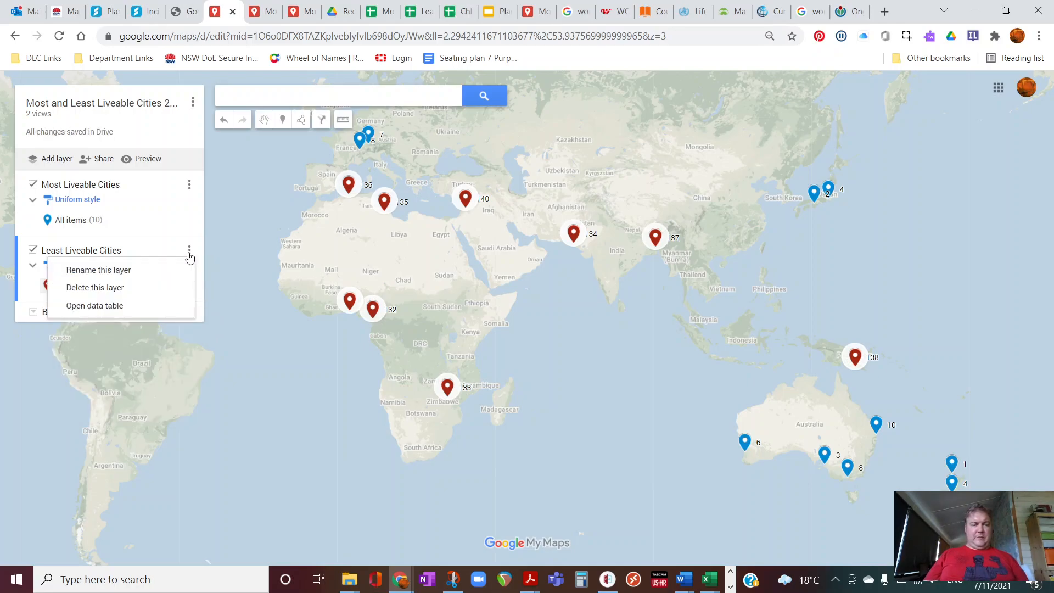
{"action": "left_click", "coordinate": [141, 308]}
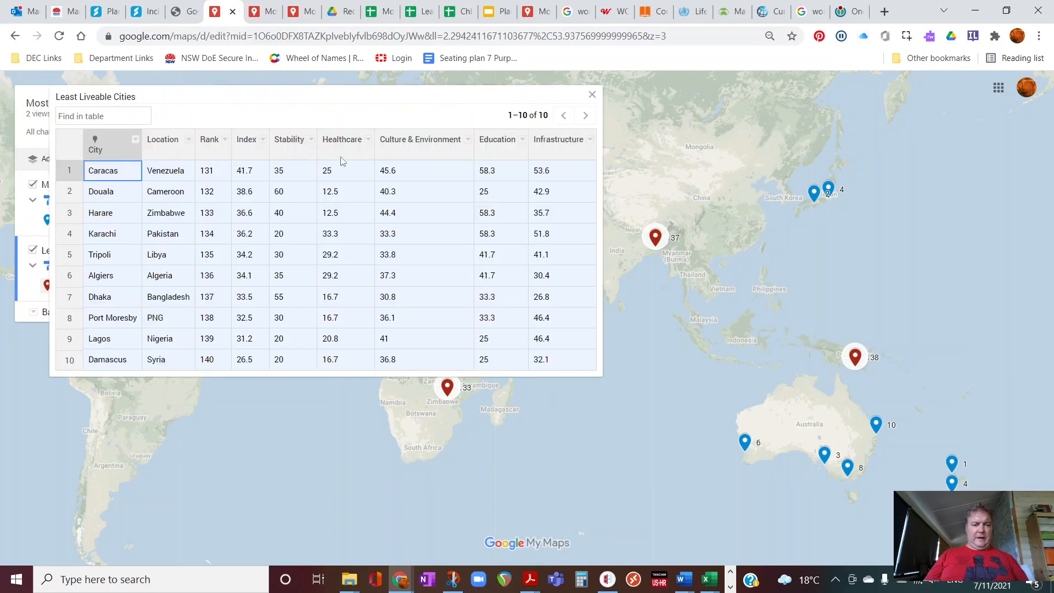
{"action": "left_click", "coordinate": [135, 142]}
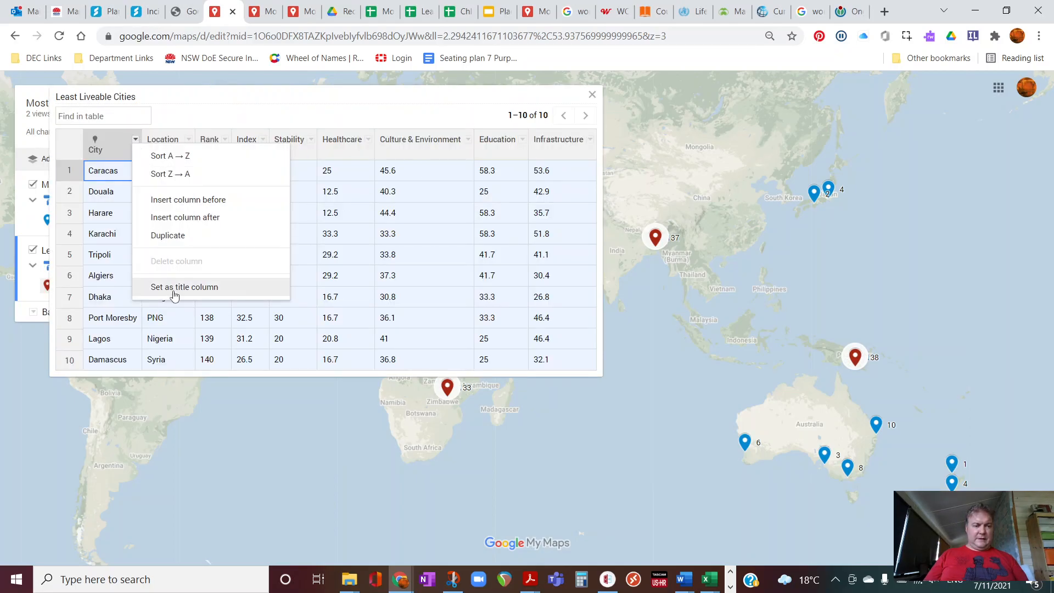
{"action": "left_click", "coordinate": [174, 293]}
{"action": "left_click", "coordinate": [591, 95]}
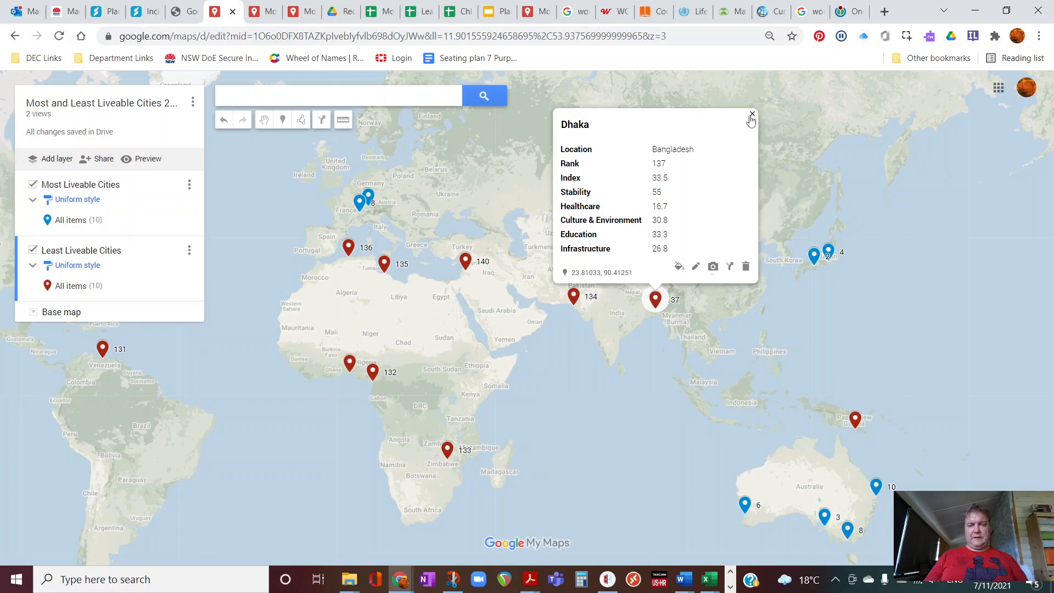
- Close the Dhaka info card and preview the map with the whole world in view
{"action": "left_click", "coordinate": [751, 115]}
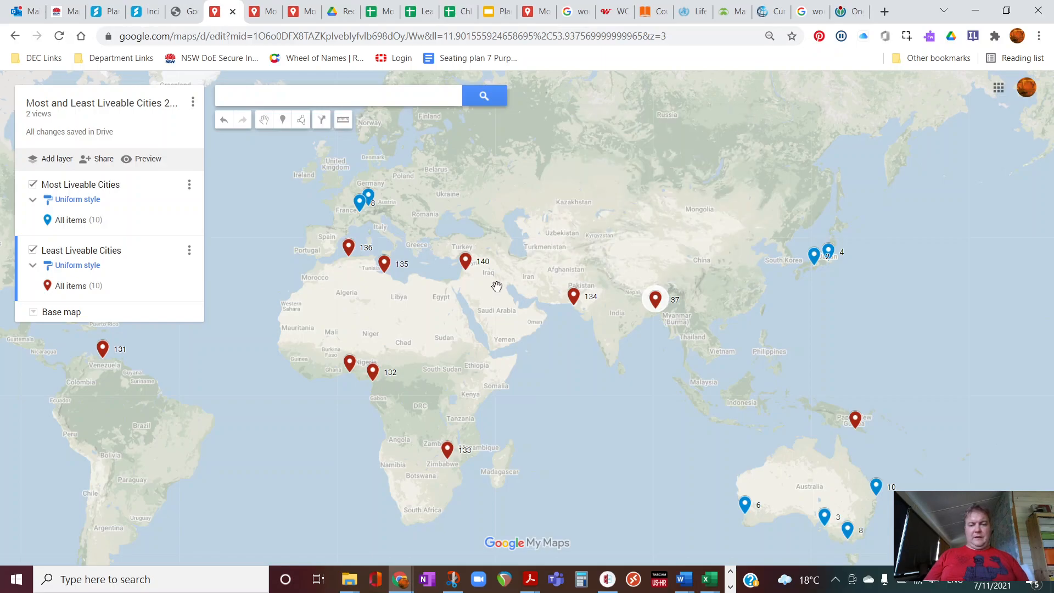
{"action": "left_click_drag", "start_coordinate": [507, 313], "coordinate": [529, 265]}
{"action": "scroll", "coordinate": [529, 266], "scroll_direction": "down", "scroll_amount": 1}
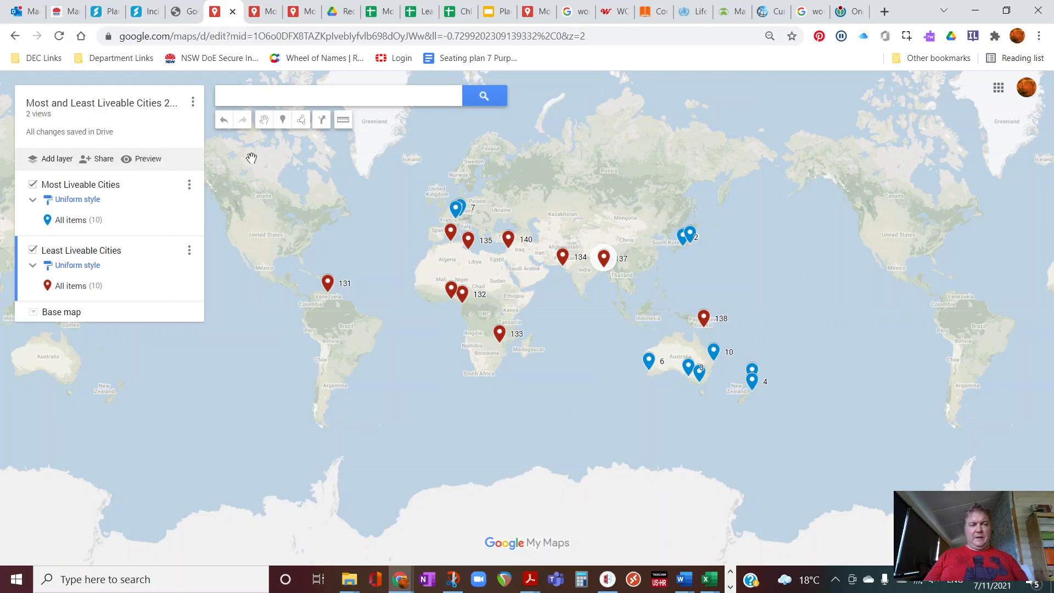
{"action": "left_click_drag", "start_coordinate": [309, 216], "coordinate": [346, 292]}
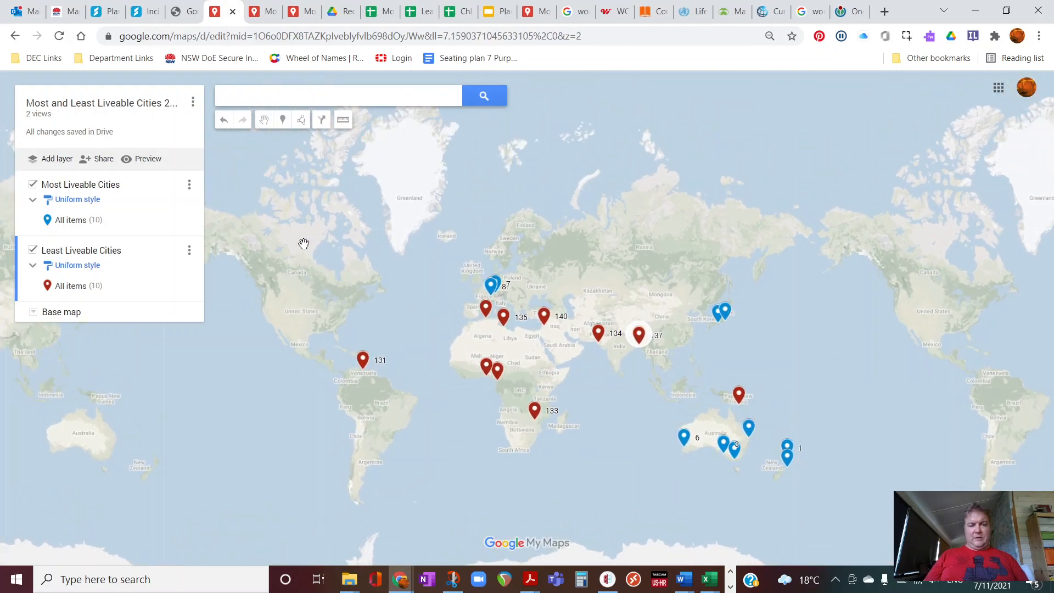
{"action": "left_click", "coordinate": [146, 161]}
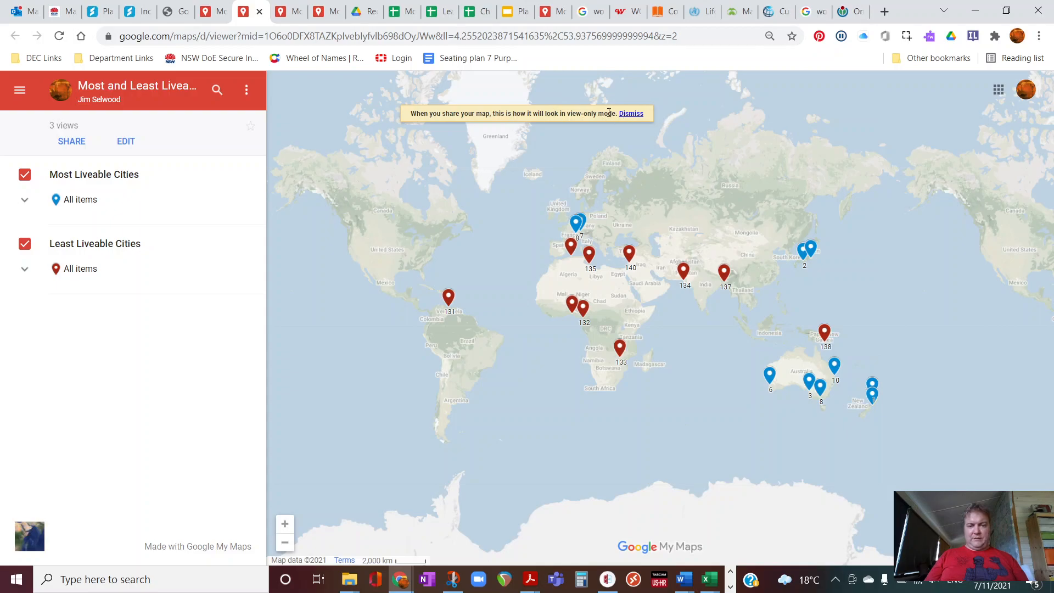
- Expand and collapse the city lists of the Most Liveable Cities and Least Liveable Cities layers in the preview
{"action": "left_click", "coordinate": [25, 203]}
{"action": "left_click", "coordinate": [24, 203]}
{"action": "left_click", "coordinate": [24, 203]}
{"action": "left_click", "coordinate": [25, 203]}
{"action": "left_click", "coordinate": [24, 272]}
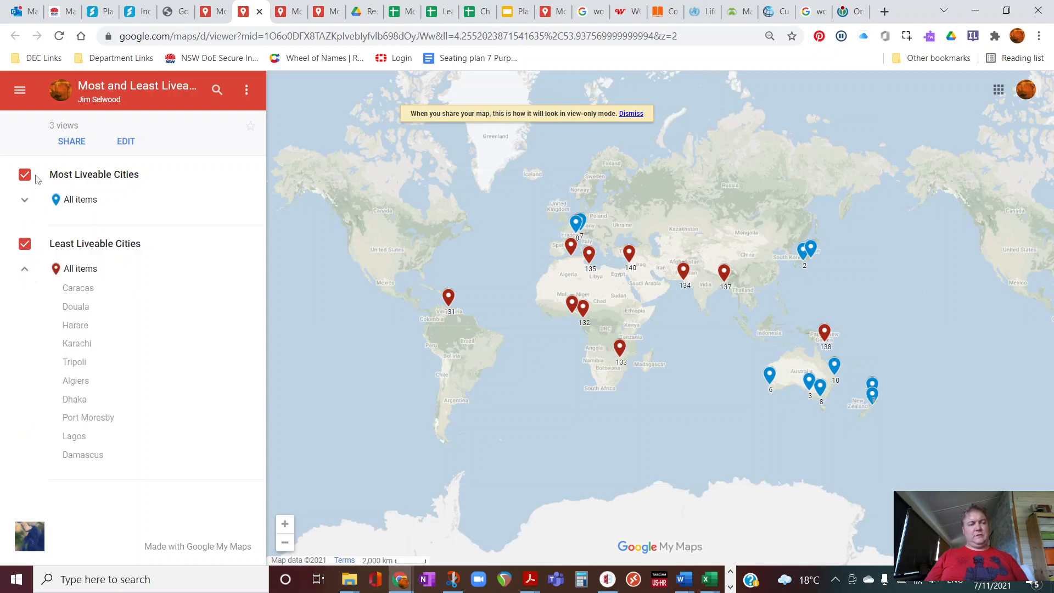
{"action": "left_click", "coordinate": [24, 200]}
{"action": "left_click", "coordinate": [24, 200]}
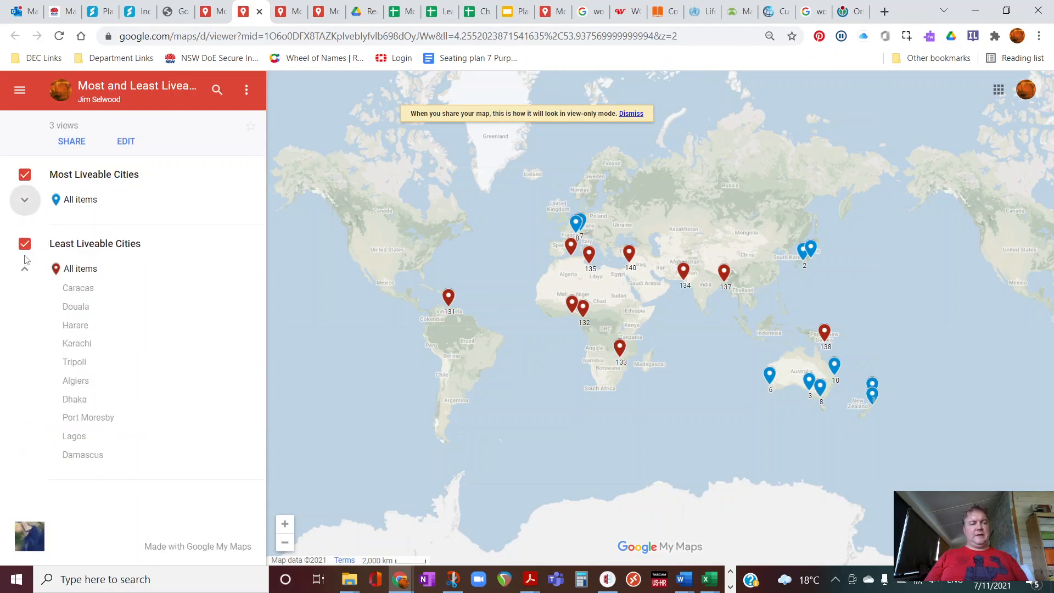
{"action": "left_click", "coordinate": [24, 272]}
{"action": "left_click", "coordinate": [24, 271]}
- Hide and show each of the two city layers in the preview, and dismiss the view-only notice
{"action": "left_click", "coordinate": [25, 243]}
{"action": "left_click", "coordinate": [24, 243]}
{"action": "left_click", "coordinate": [26, 178]}
{"action": "left_click", "coordinate": [25, 178]}
{"action": "left_click", "coordinate": [24, 245]}
{"action": "left_click", "coordinate": [24, 246]}
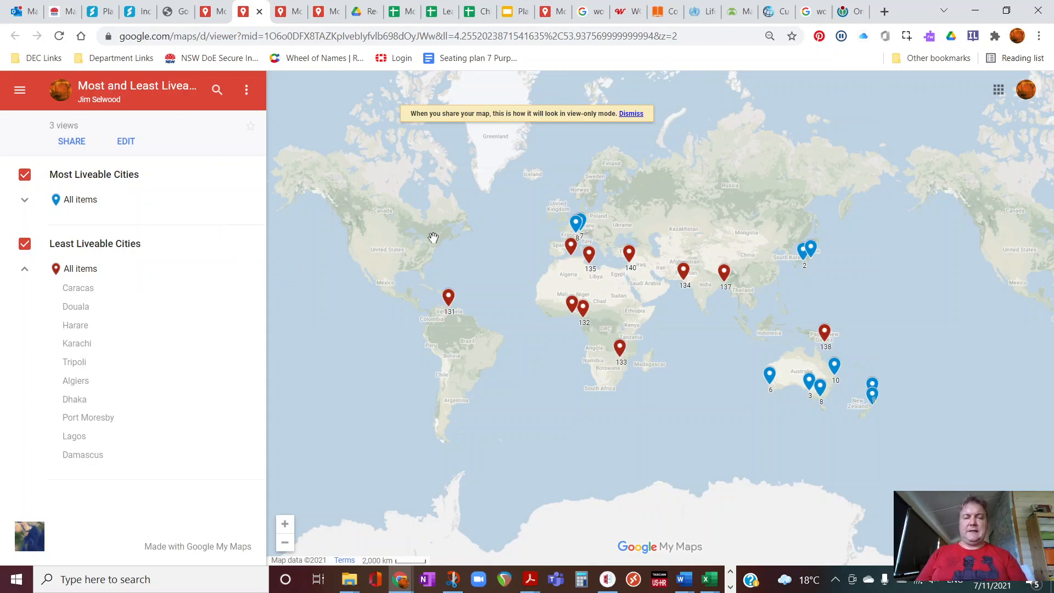
{"action": "left_click", "coordinate": [631, 114]}
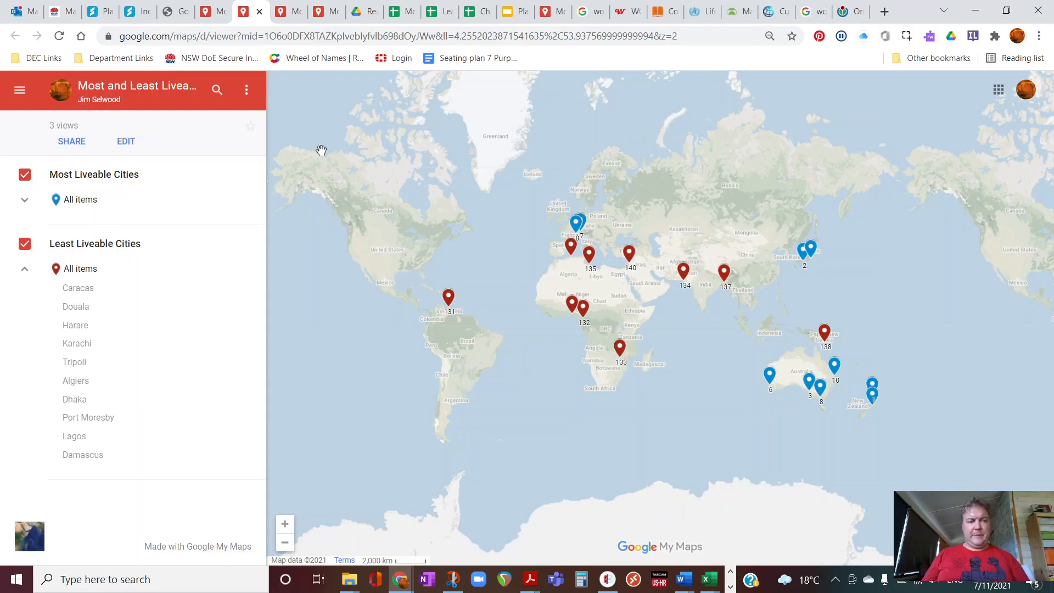
{"action": "left_click", "coordinate": [731, 588]}
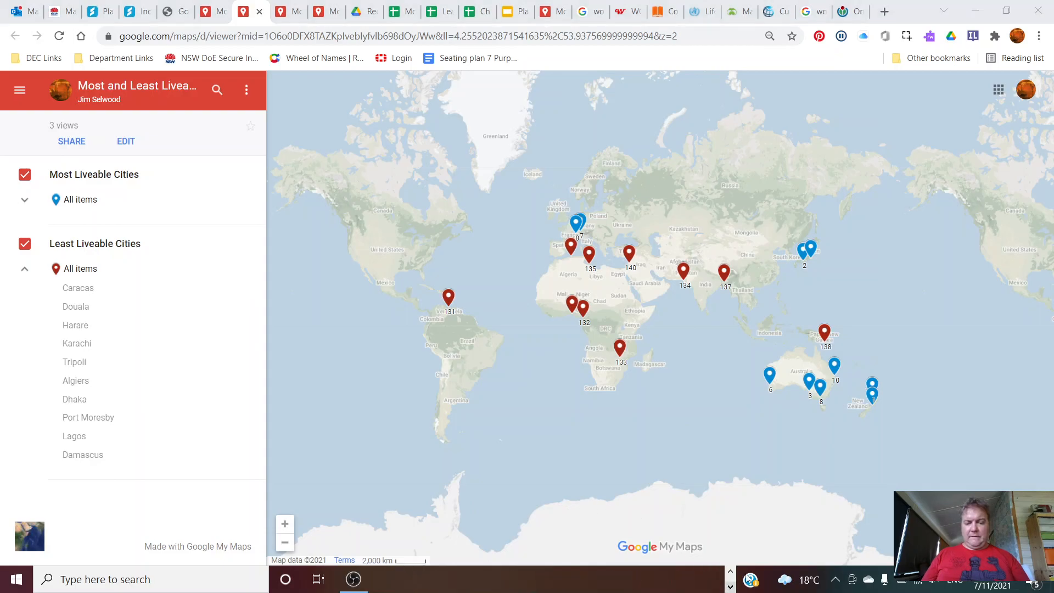
{"action": "left_click", "coordinate": [353, 580]}
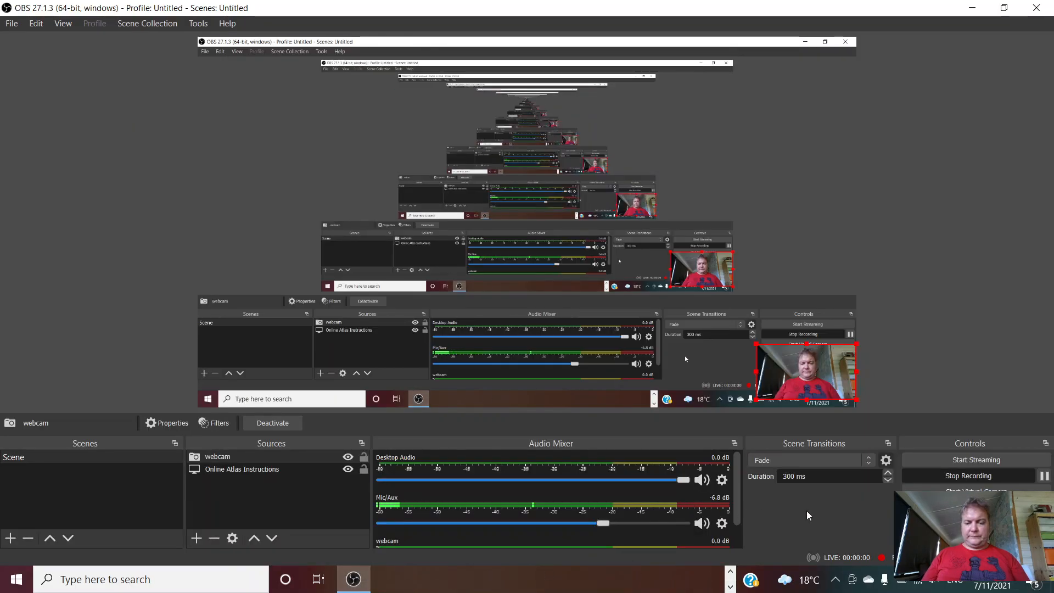